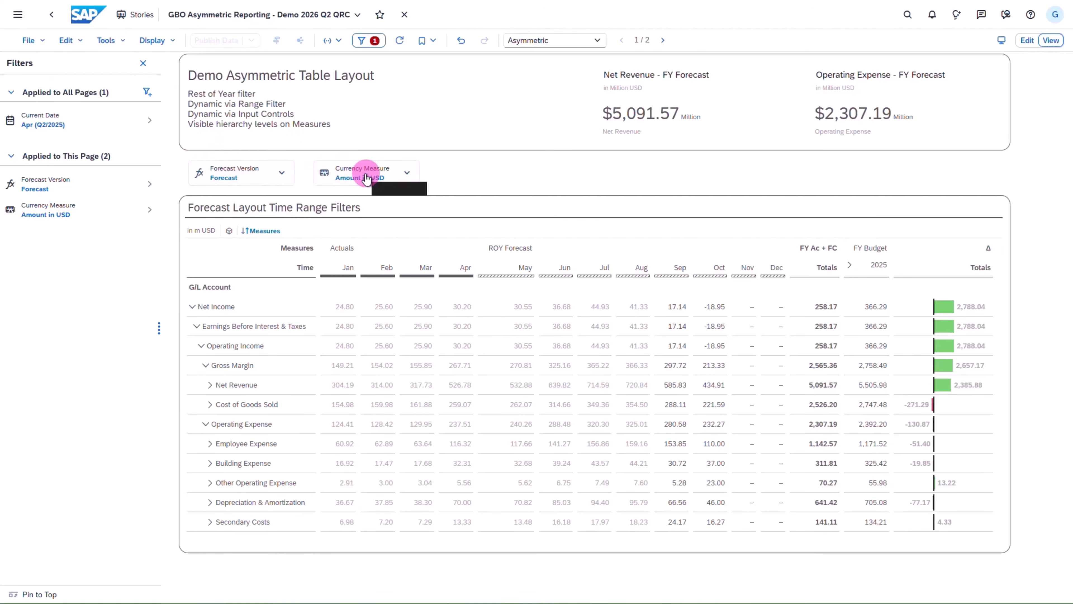
- Set the Current Date filter applied to all pages to Jul (Q3/2025)
left_click(78, 125)
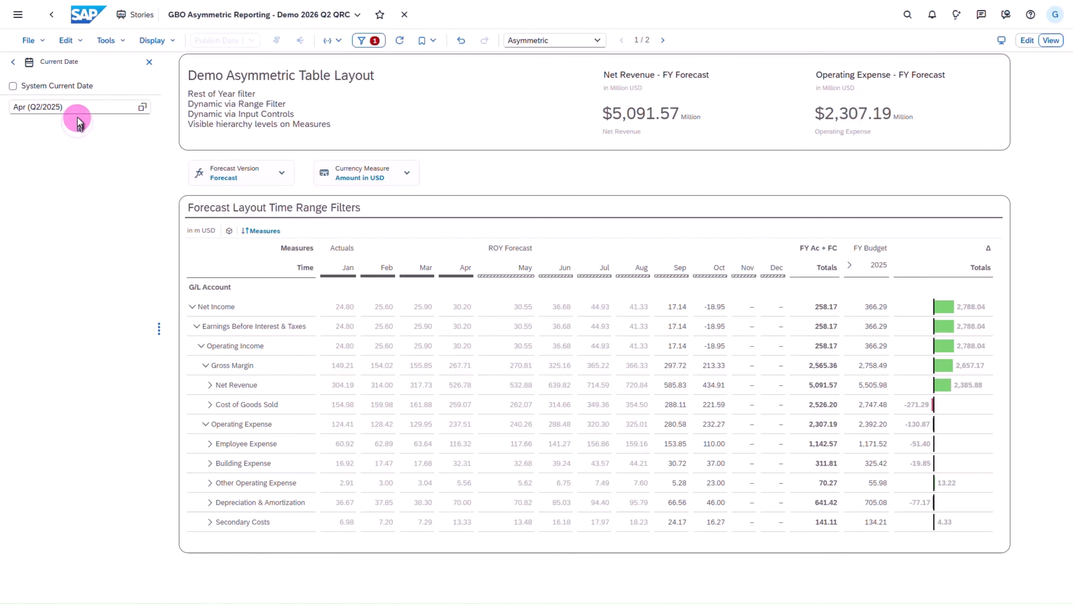
left_click(78, 110)
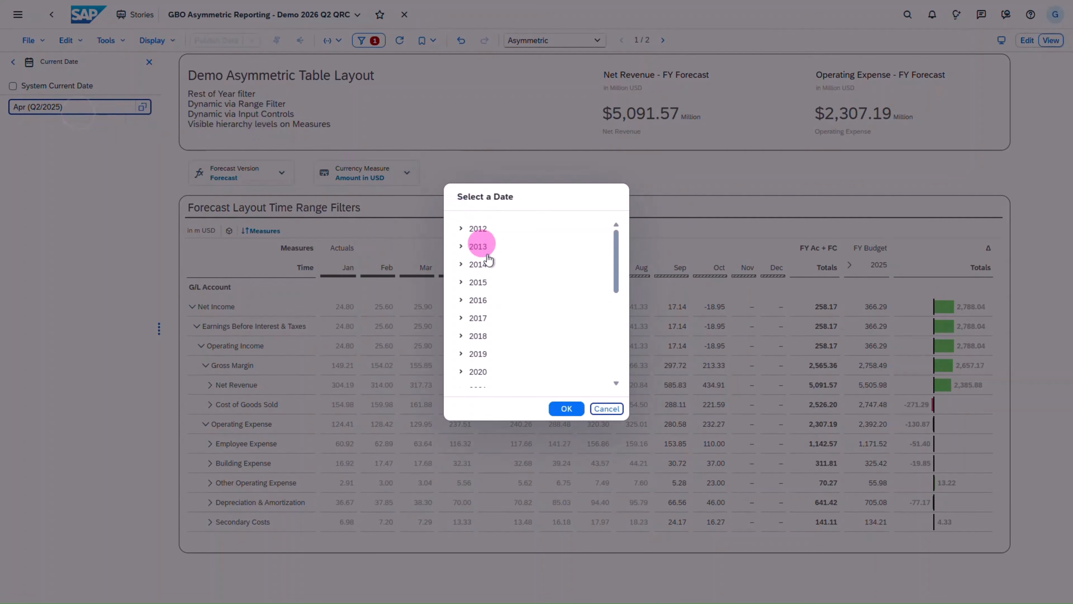
left_click(532, 322)
scroll(534, 328, "down", 1)
scroll(535, 330, "down", 5)
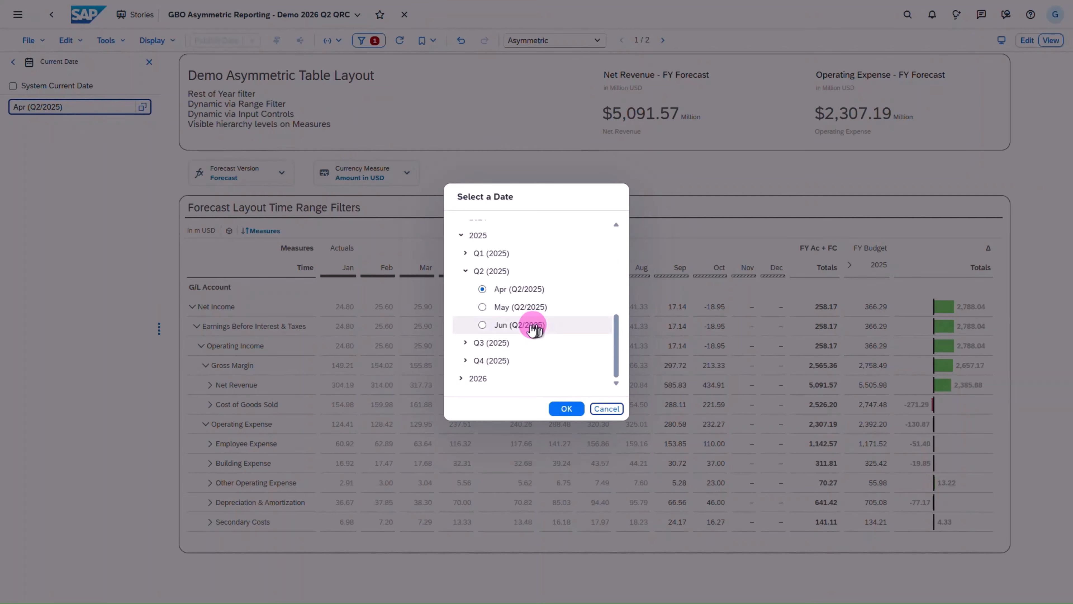
left_click(472, 344)
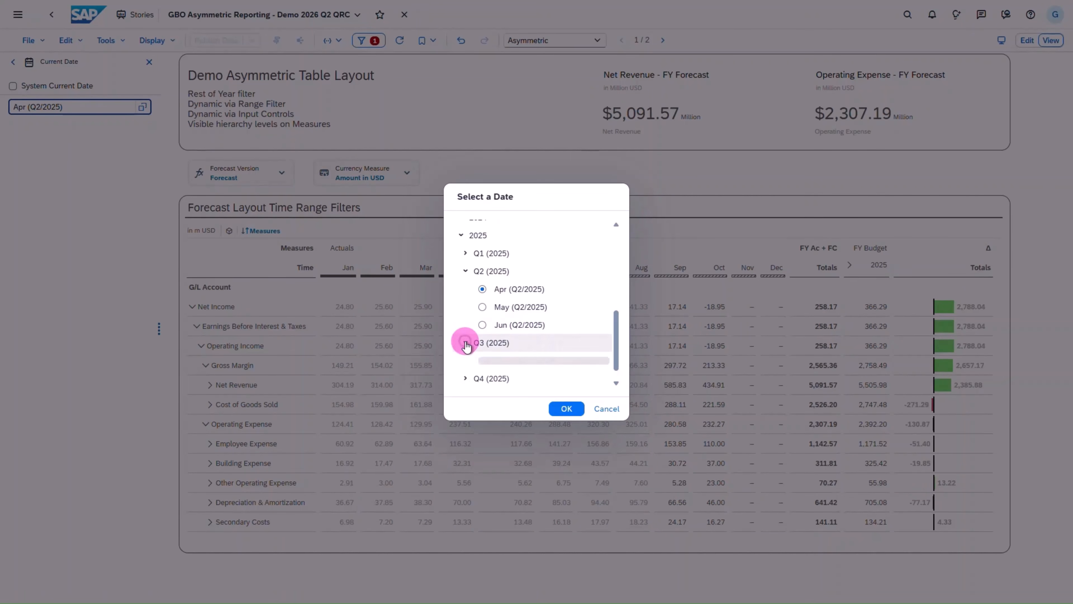
scroll(484, 348, "down", 3)
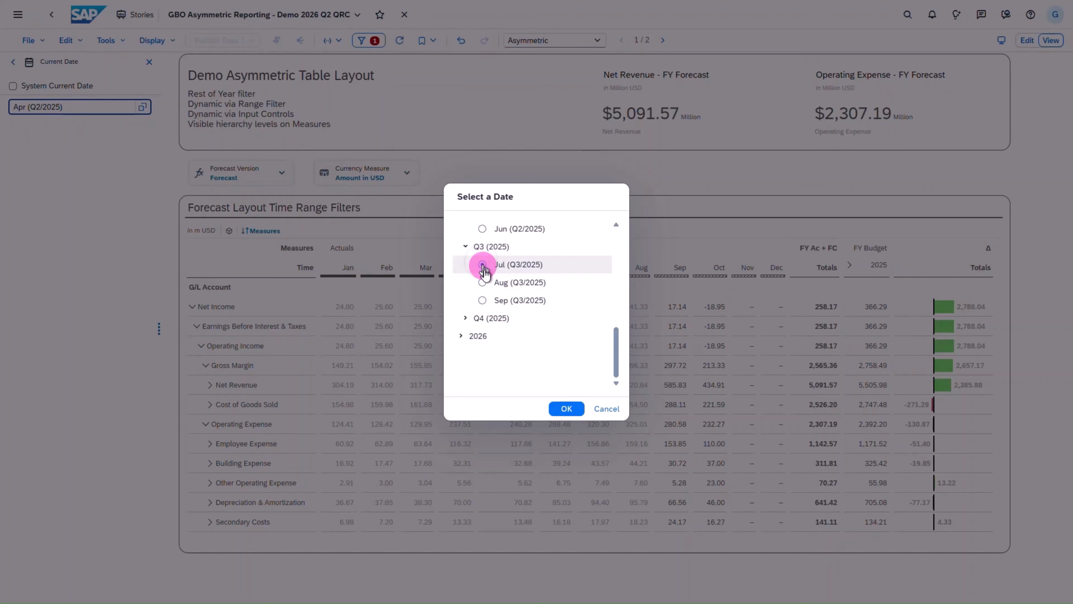
left_click(567, 408)
- Switch the Forecast Version input control to Forecast V3 and view the Currency Measure choices
left_click(249, 169)
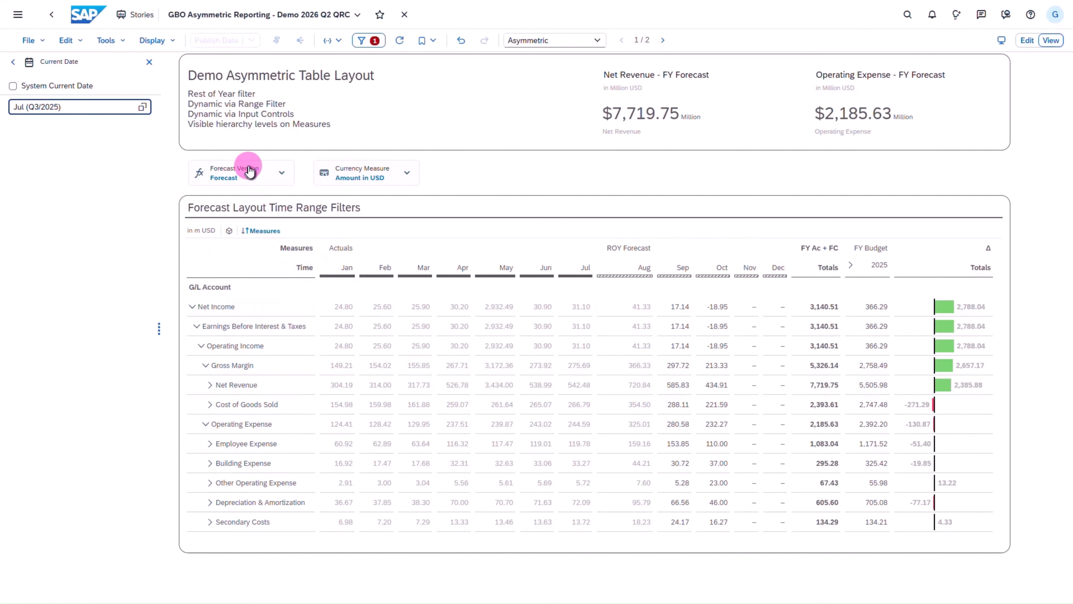
left_click(247, 216)
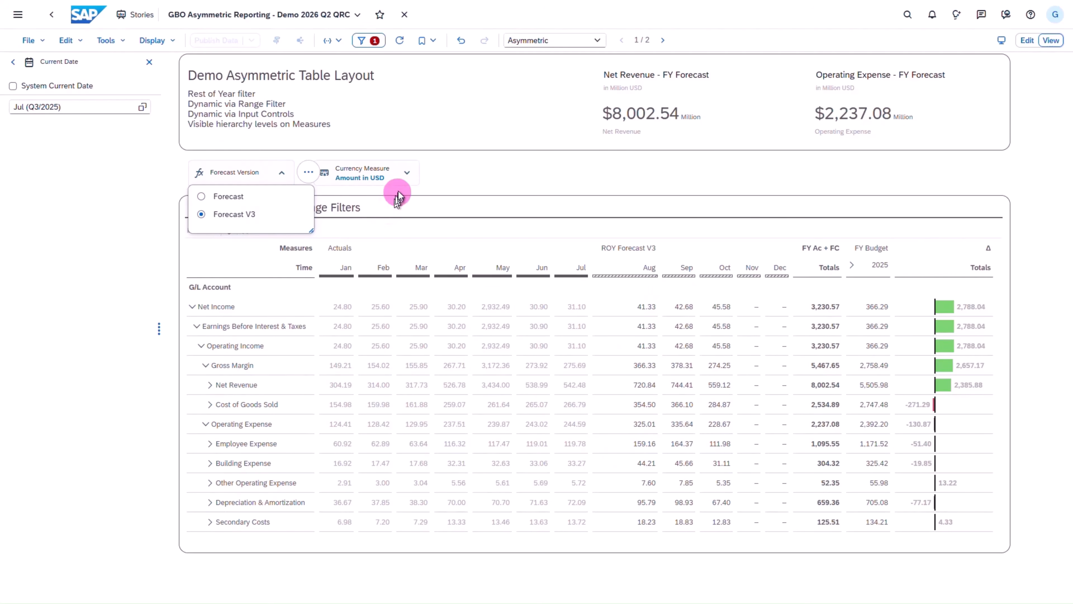
left_click(406, 174)
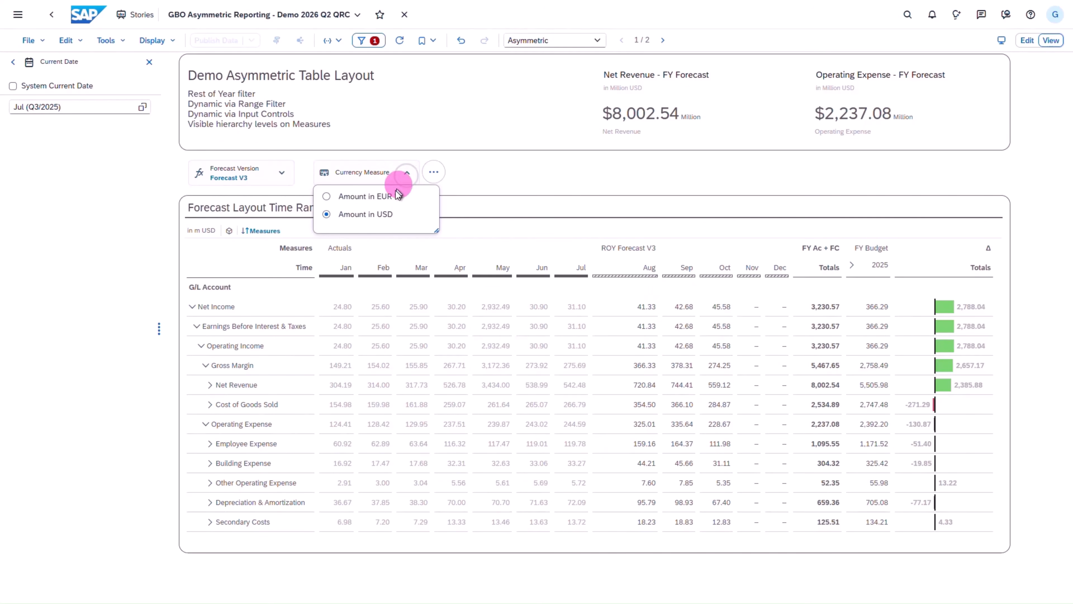
left_click(479, 185)
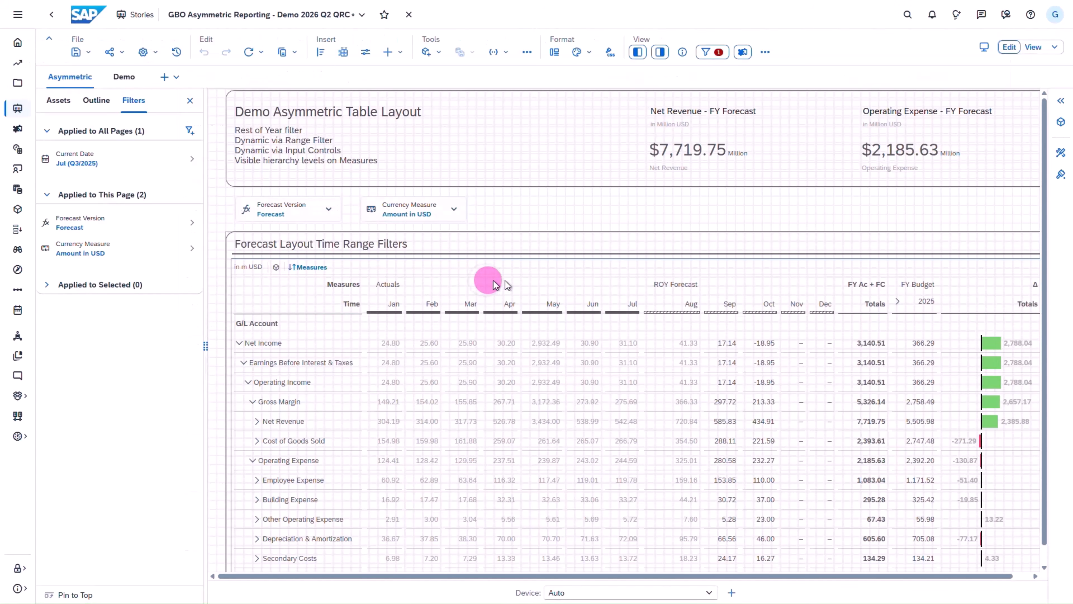
- Review the Actuals measure's restricted calculation, including the dynamic date range for its Time dimension, without changing it
left_click(1059, 155)
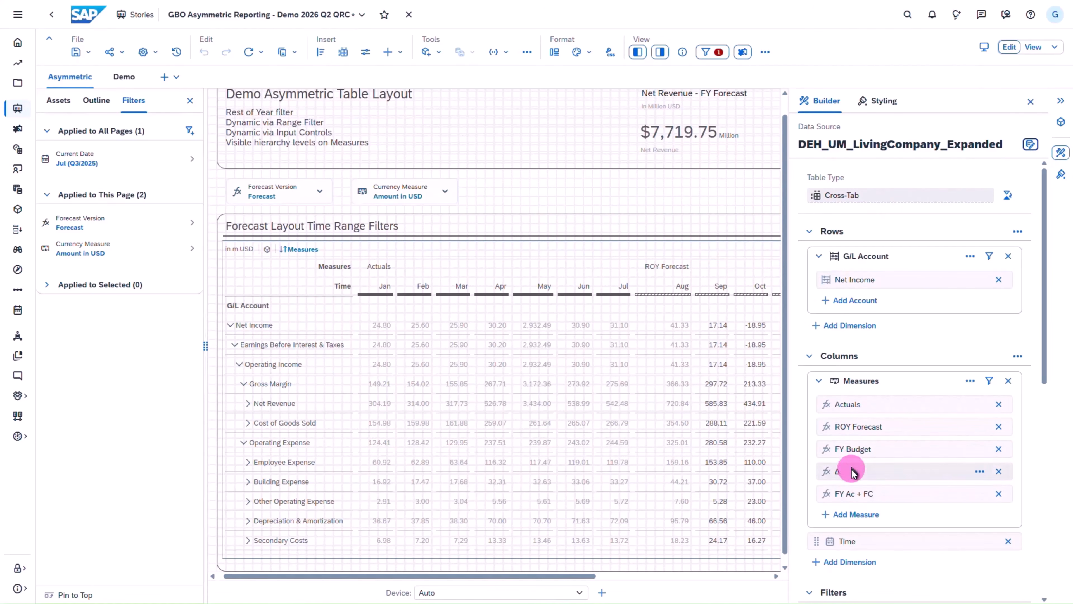
left_click(980, 404)
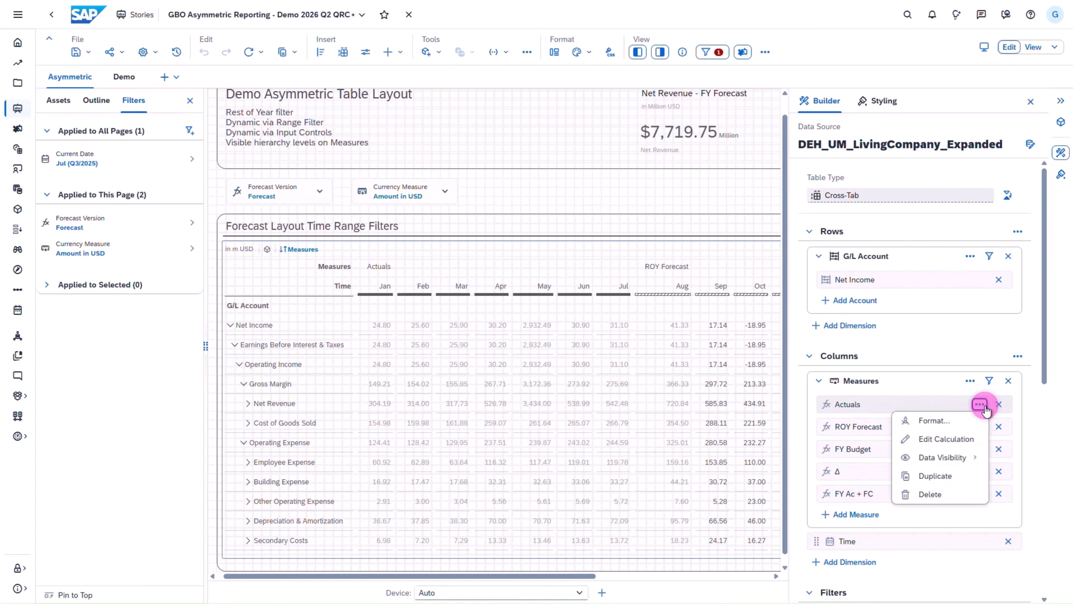
left_click(946, 439)
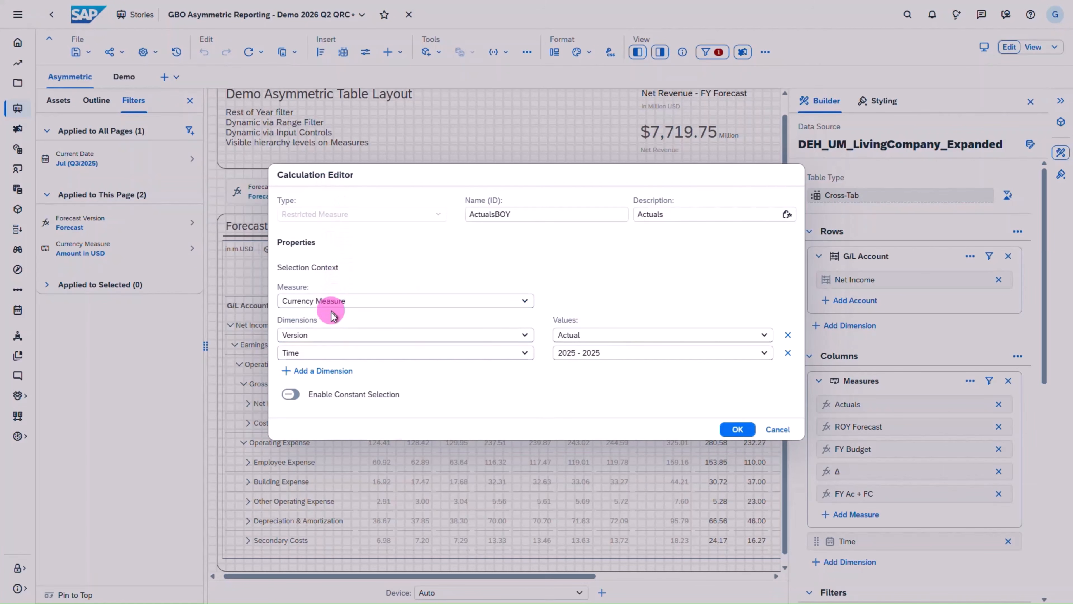
left_click(762, 351)
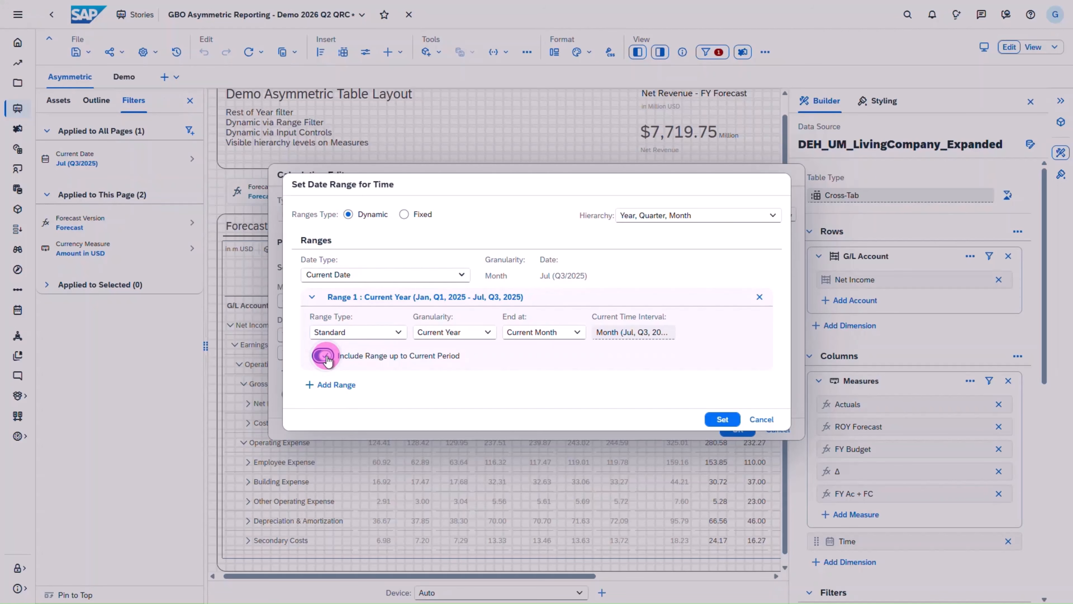
left_click(722, 419)
left_click(743, 428)
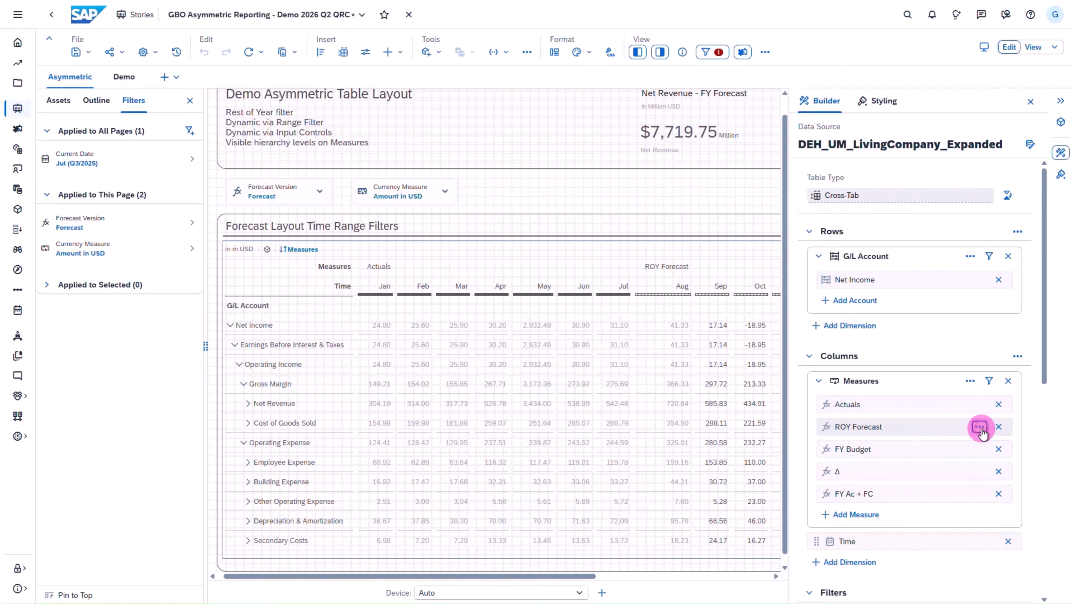
- Open the ROY Forecast calculation and review the Version values, keeping Forecast Version (Forecast) selected
left_click(980, 428)
left_click(945, 459)
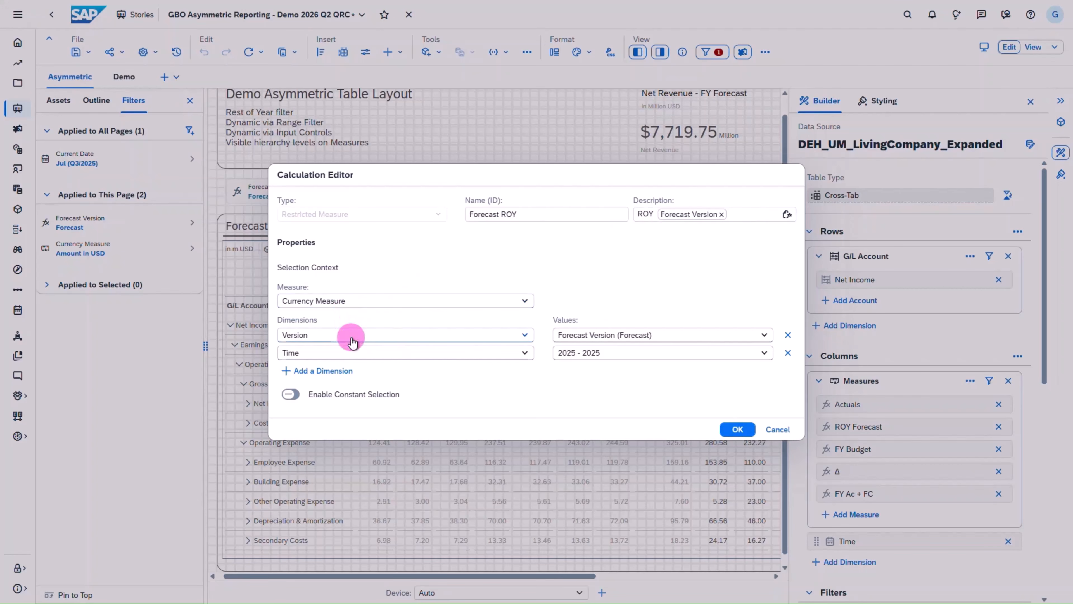
left_click(764, 336)
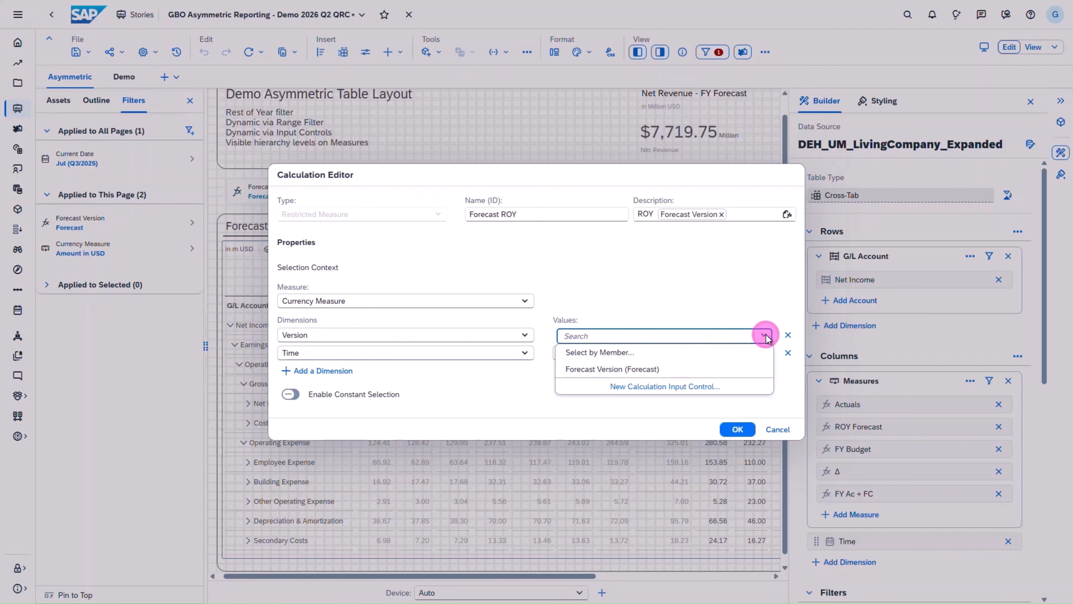
left_click(647, 371)
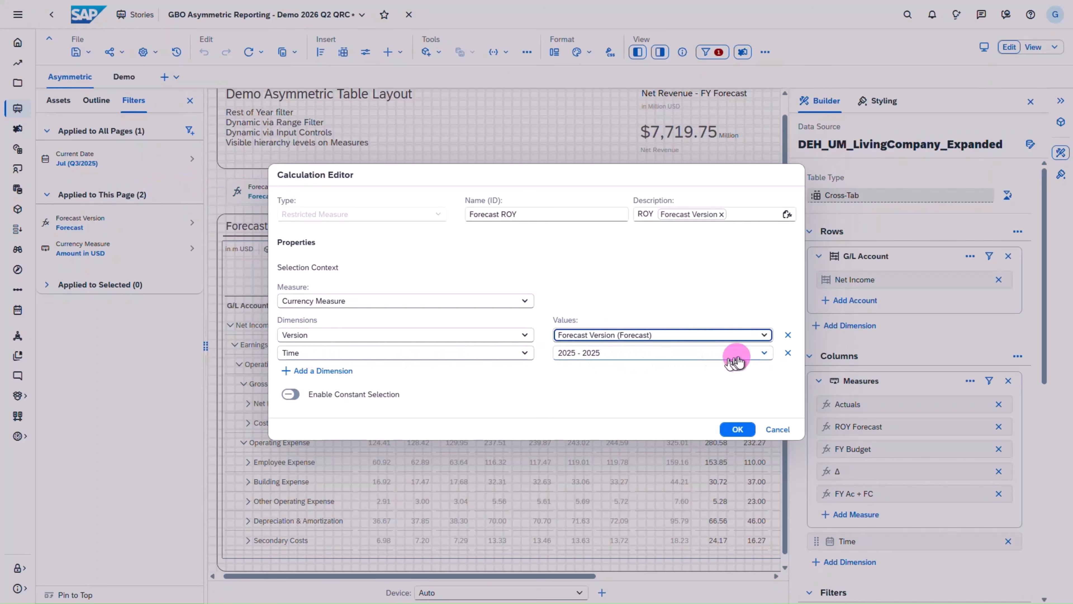
- Inspect the Rest of Year date range settings for Time in the ROY Forecast calculation, and exit without changes
left_click(764, 354)
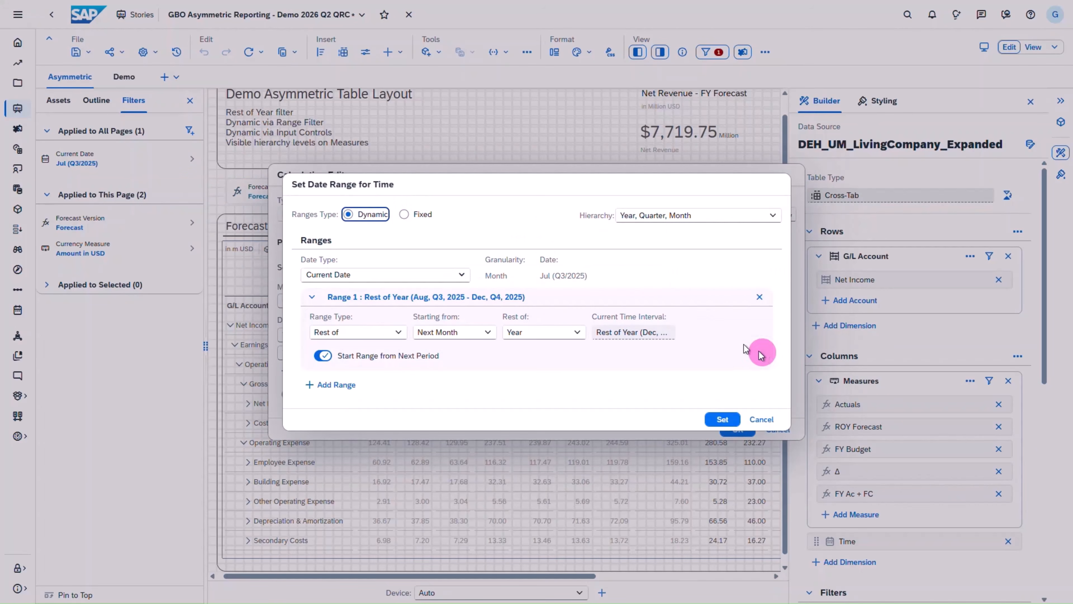
left_click(339, 206)
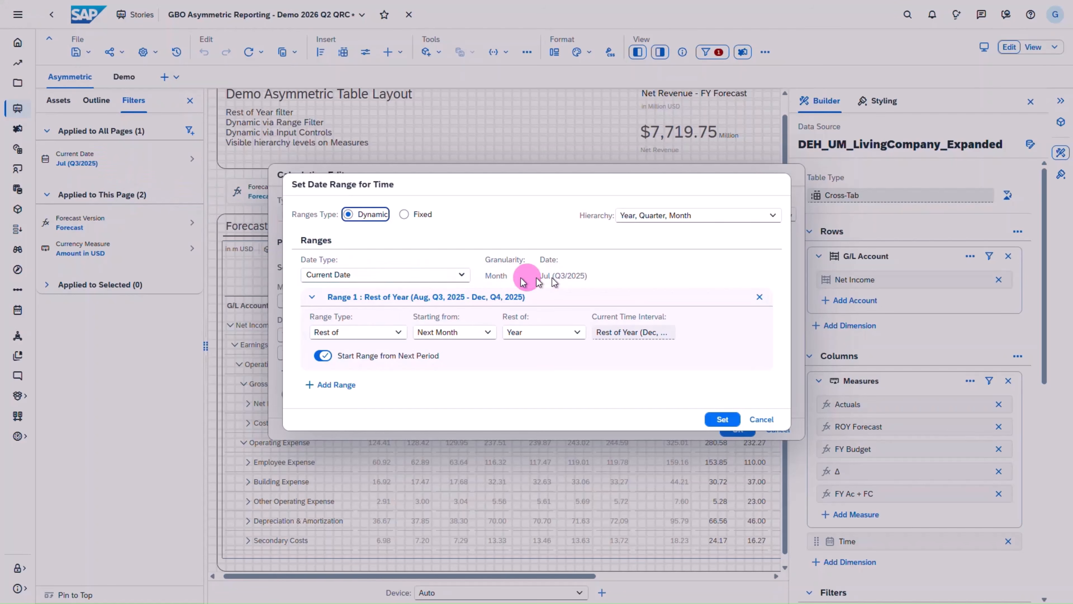
left_click(340, 333)
left_click(342, 384)
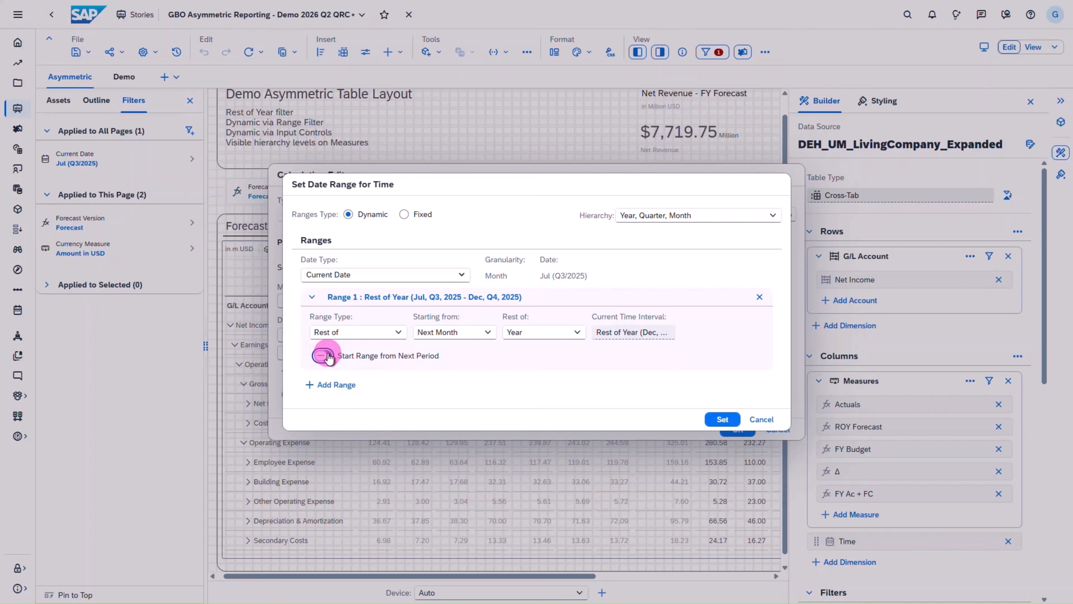
left_click(762, 419)
left_click(778, 429)
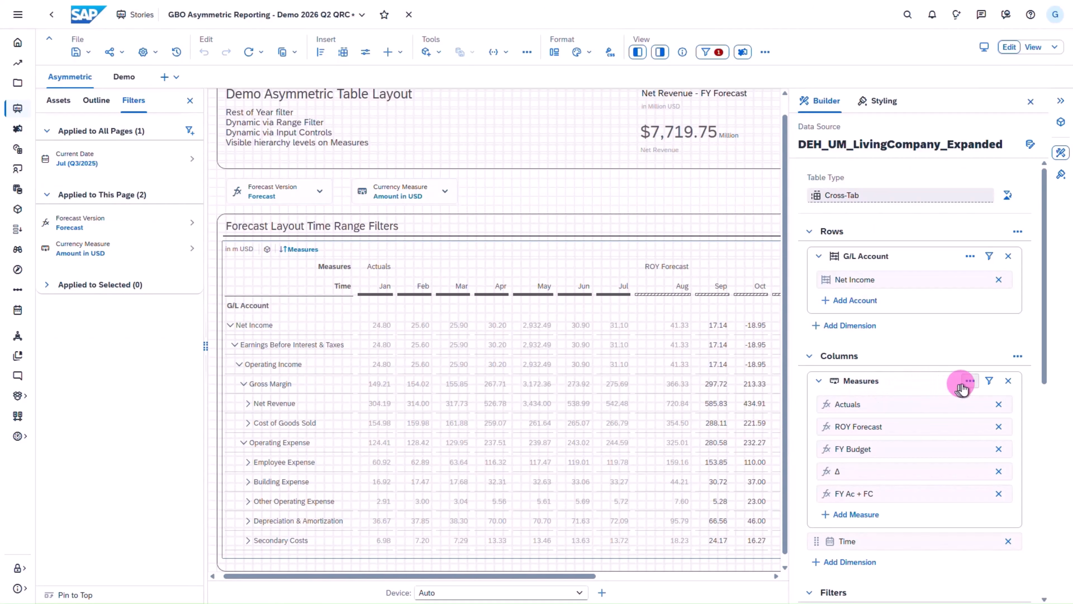
- Check the Measures data visibility per member option and the visible Time hierarchy levels of the Actuals measure
left_click(970, 383)
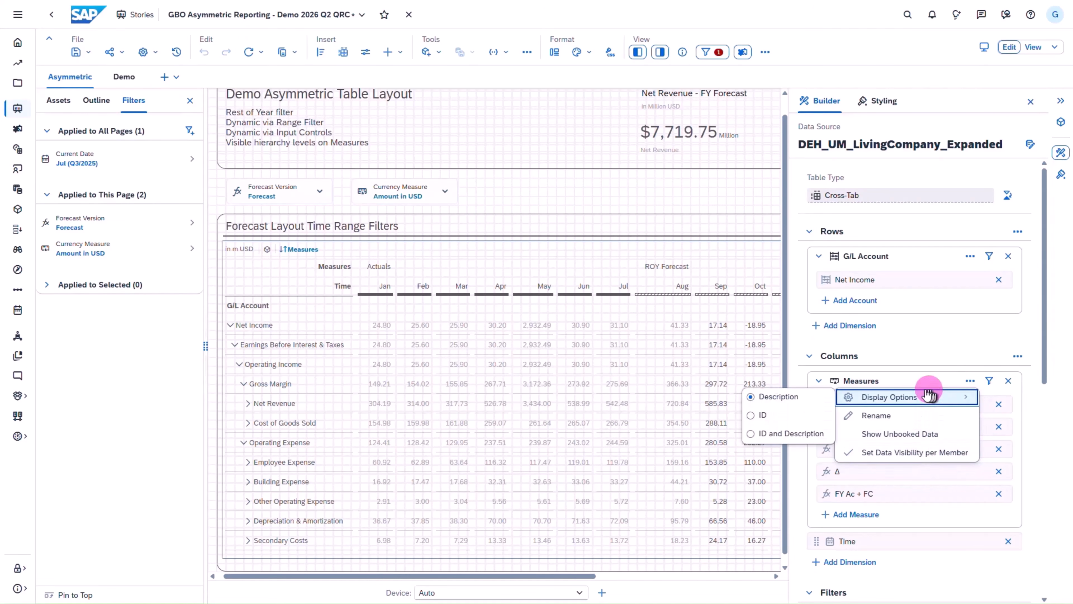
left_click(797, 379)
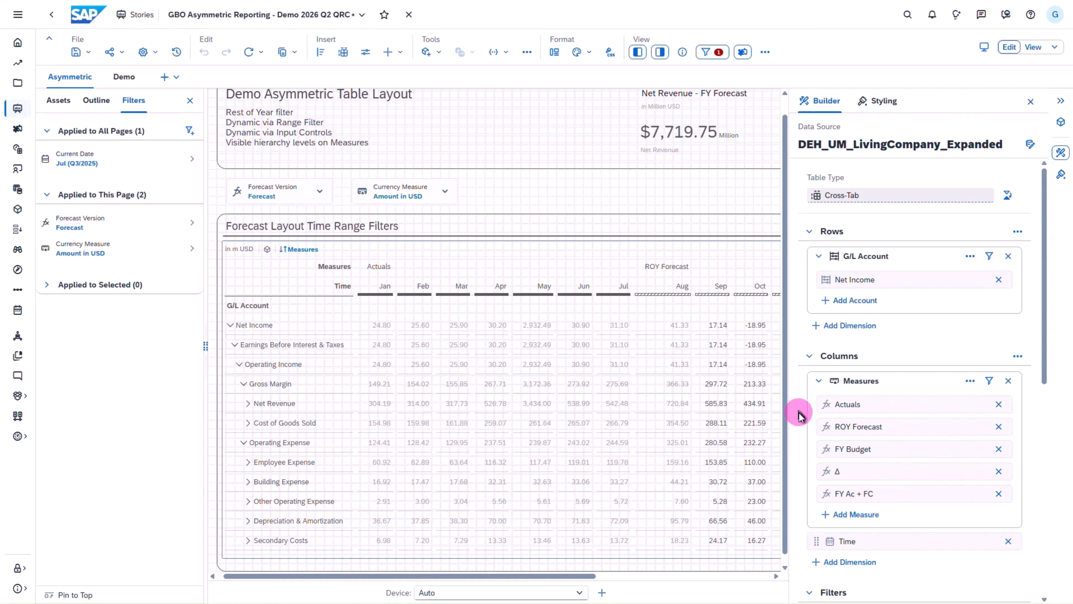
left_click(979, 405)
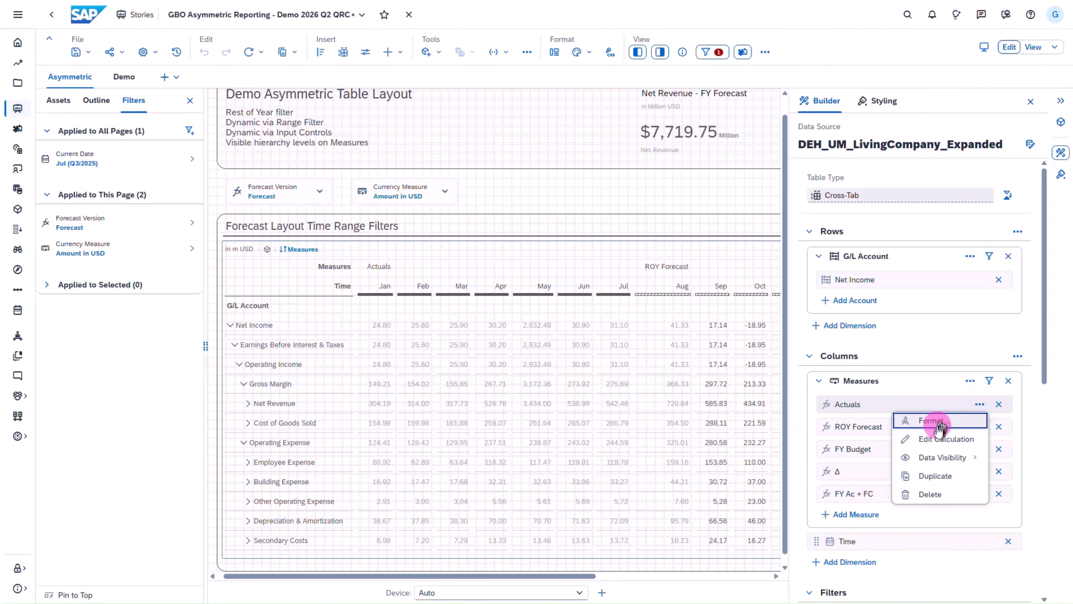
mouse_move(943, 457)
left_click(824, 479)
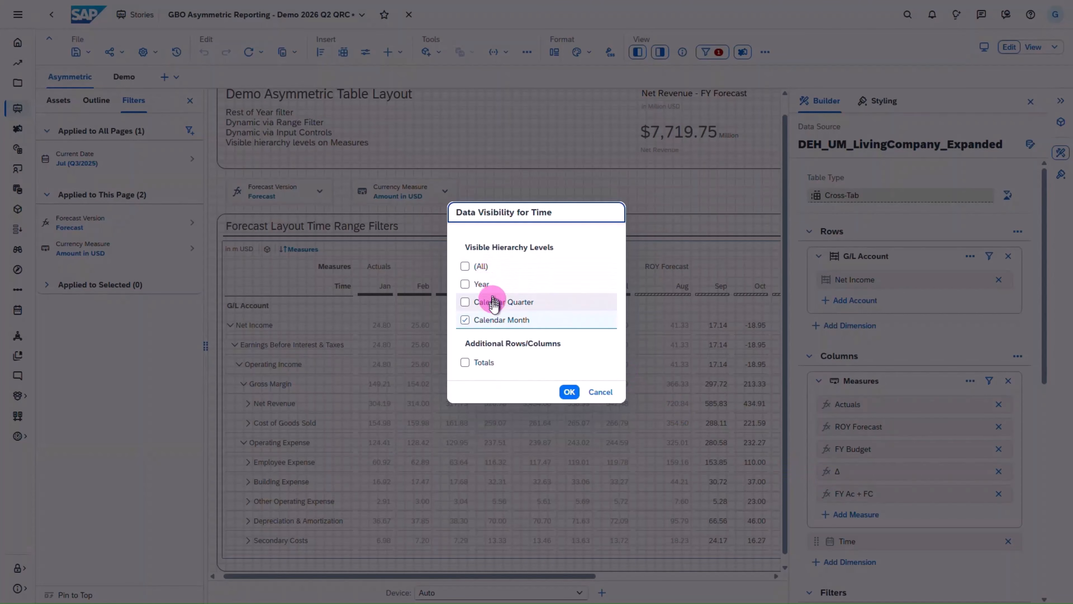
left_click(601, 393)
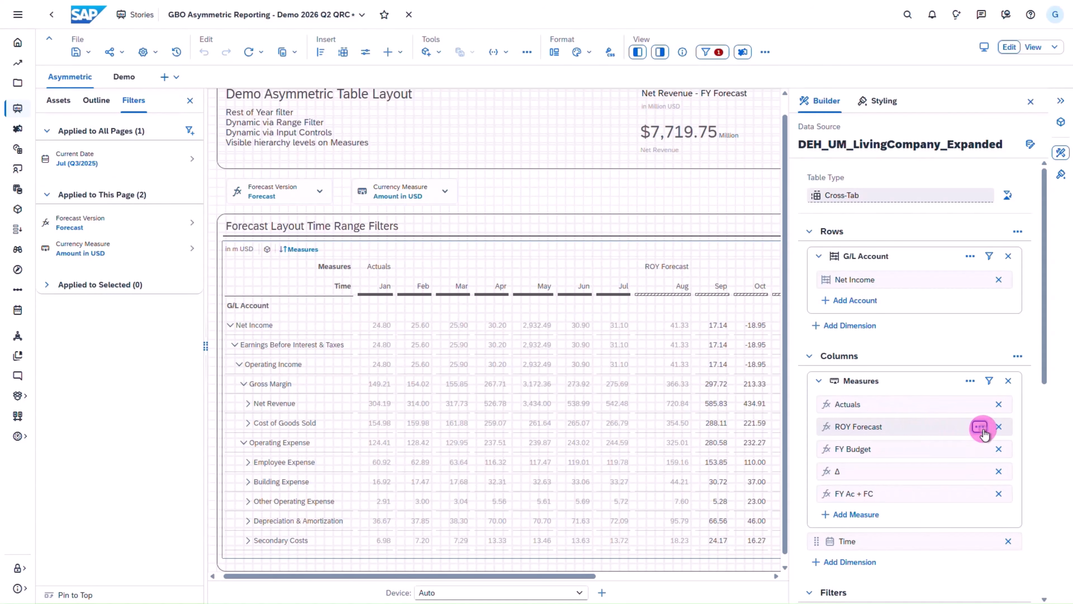
- Check the visible Time hierarchy levels of the ROY Forecast measure without changing them
left_click(981, 427)
mouse_move(946, 479)
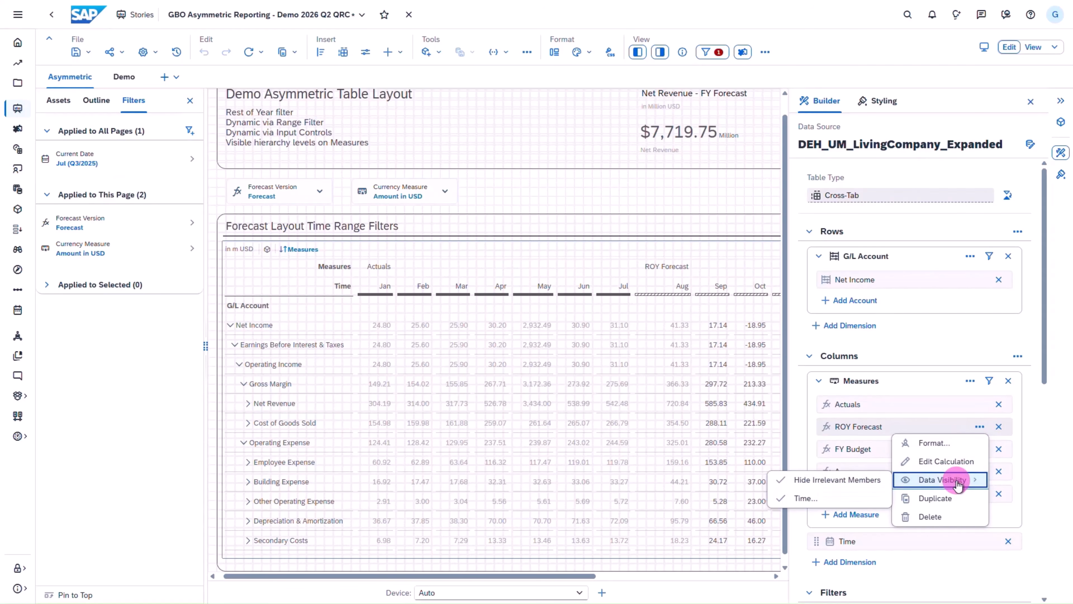
left_click(805, 499)
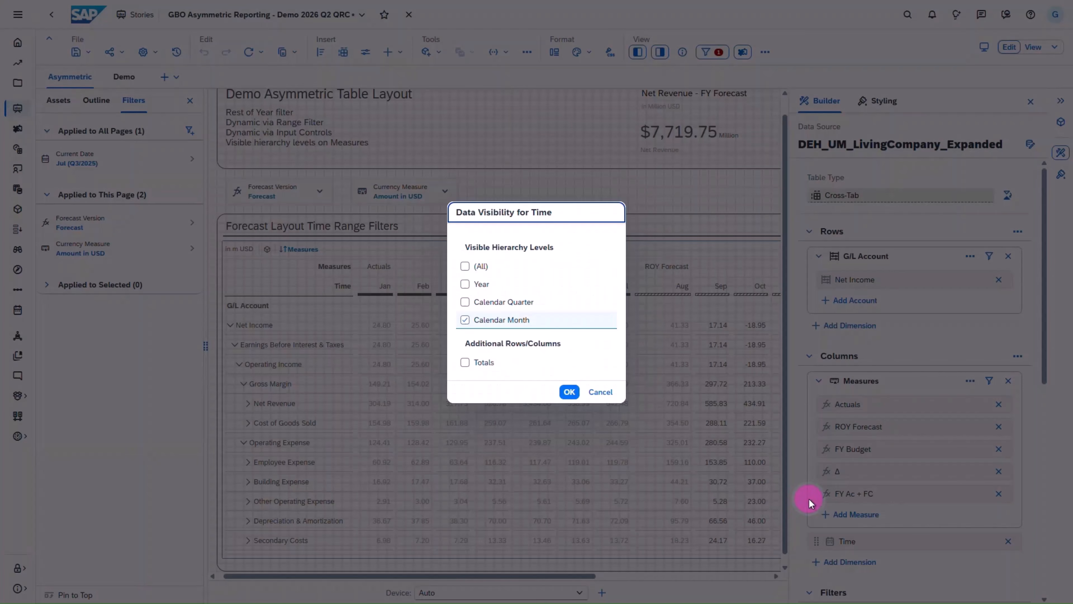
left_click(602, 392)
- Expand 2025 under FY Budget into quarters and check that measure's visible Time hierarchy levels
left_click_drag(541, 575, 697, 571)
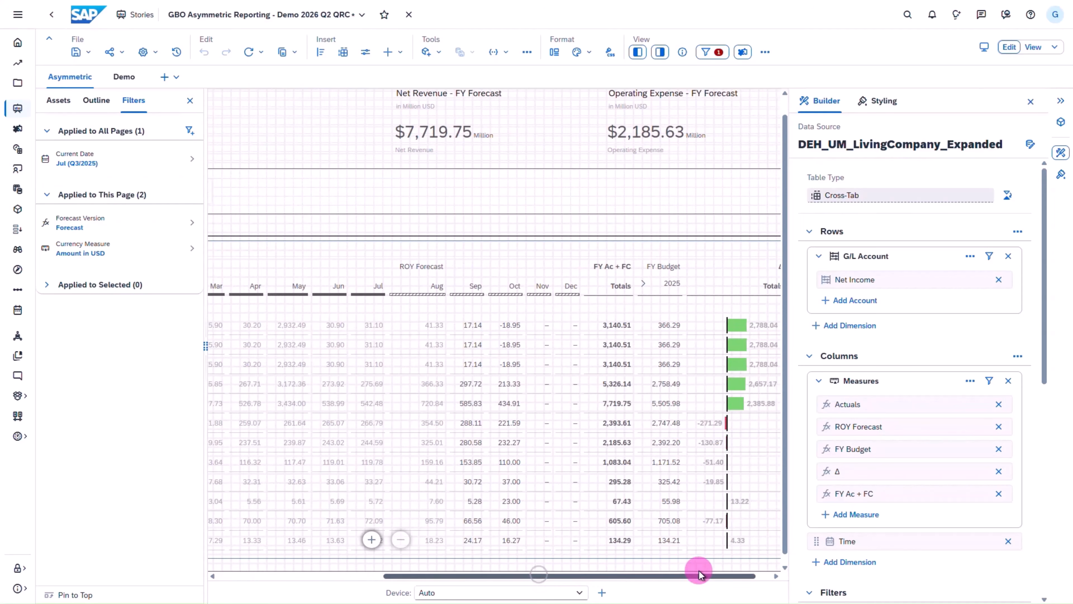
left_click(647, 285)
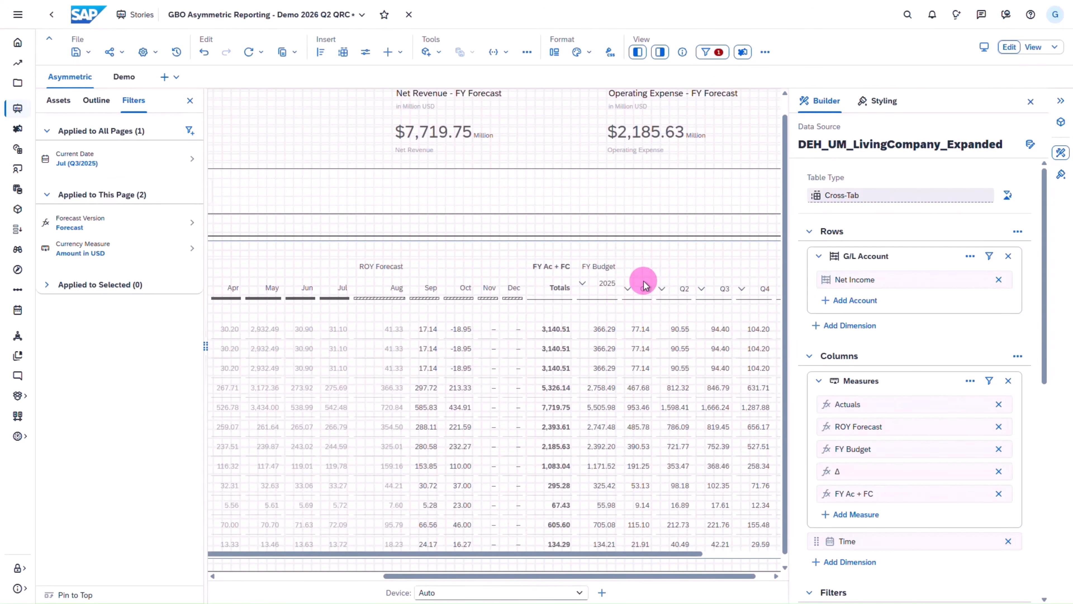
left_click(980, 449)
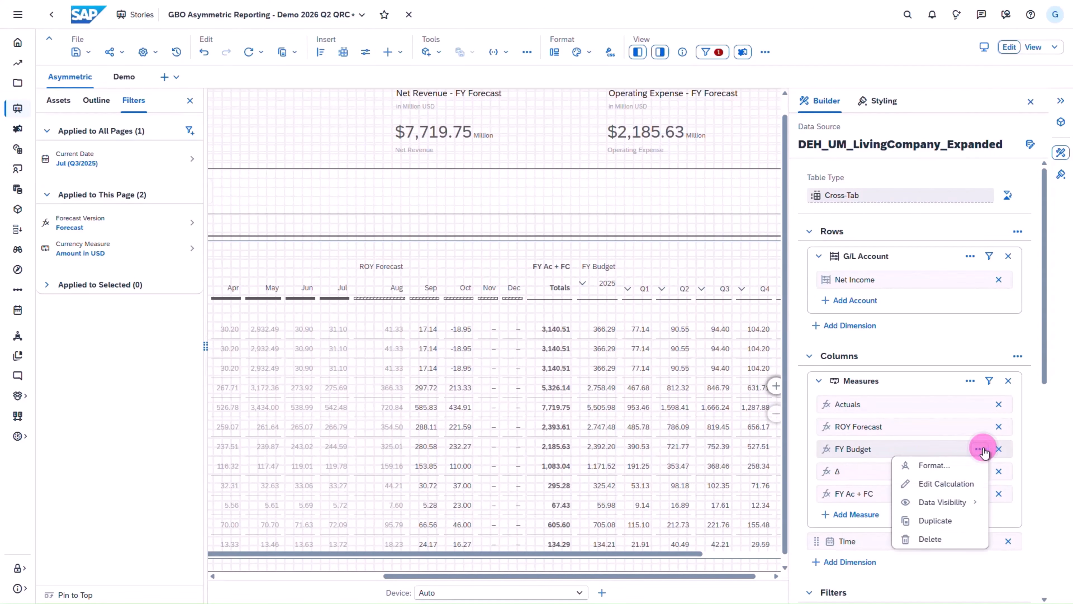
mouse_move(934, 502)
left_click(805, 526)
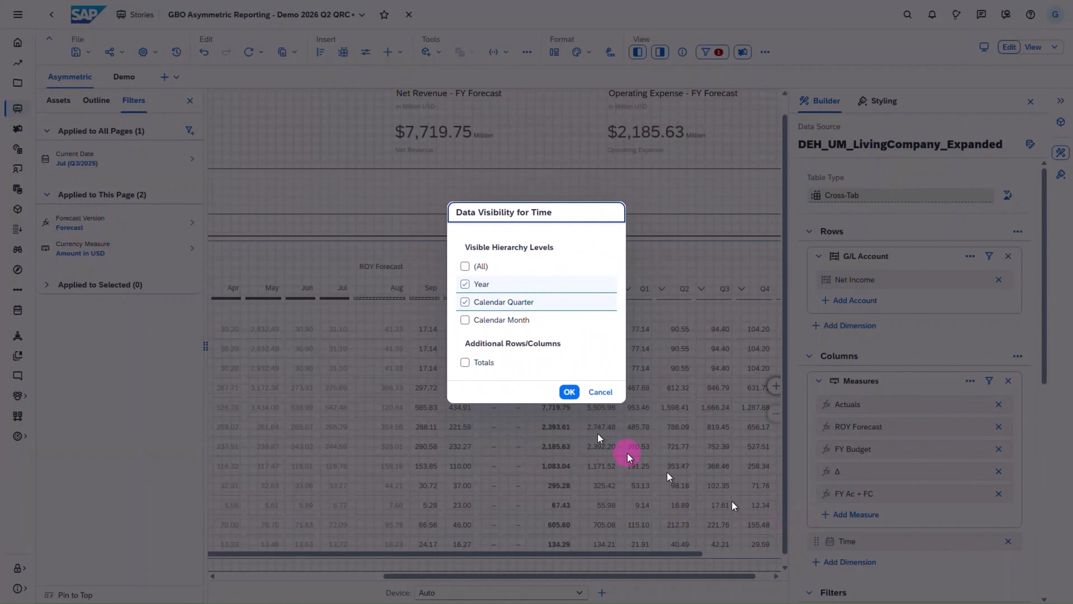
left_click(609, 391)
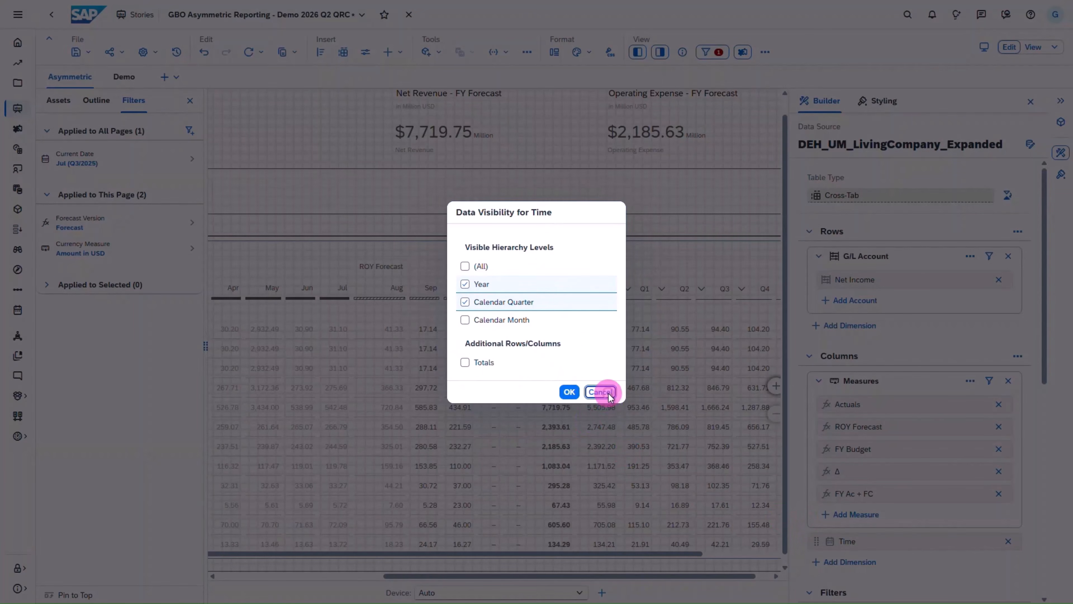
- Check the visible Time hierarchy levels of the FY Ac + FC measure without changes, and close the Builder and Filters panels
left_click(979, 493)
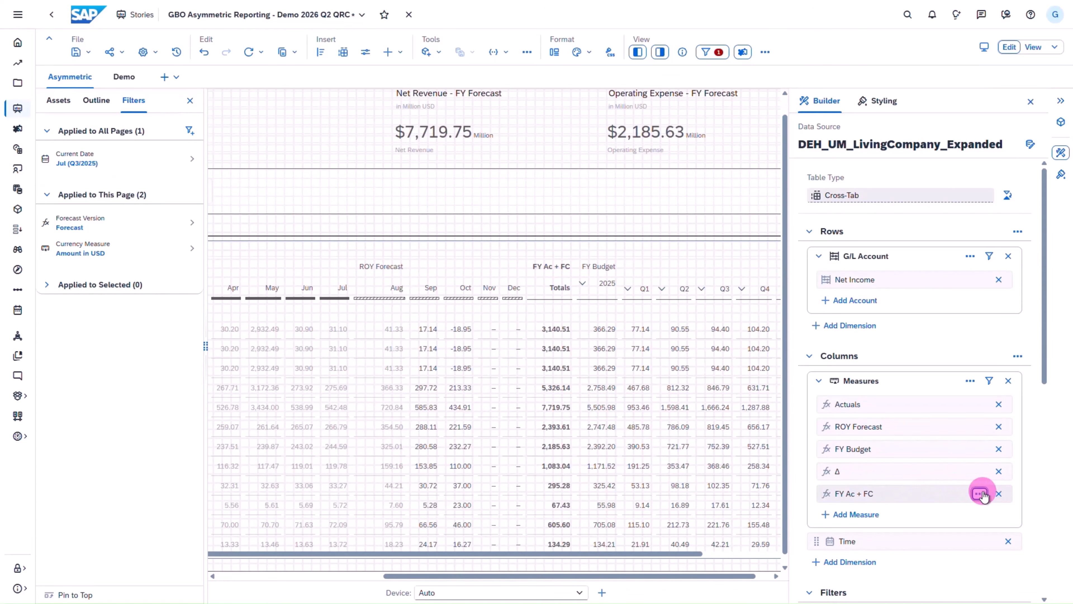
mouse_move(943, 547)
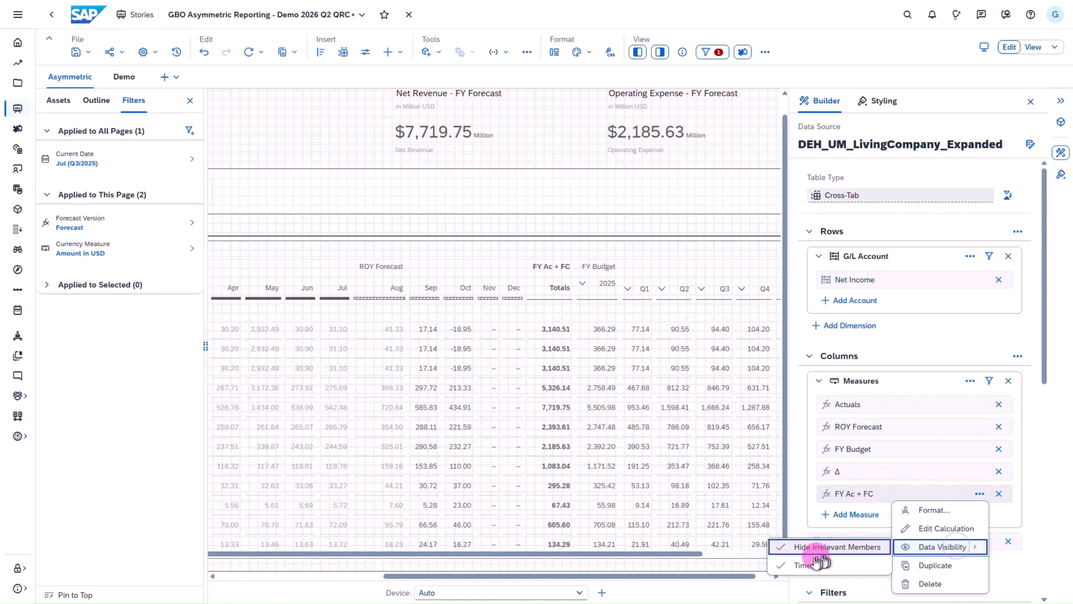
left_click(808, 566)
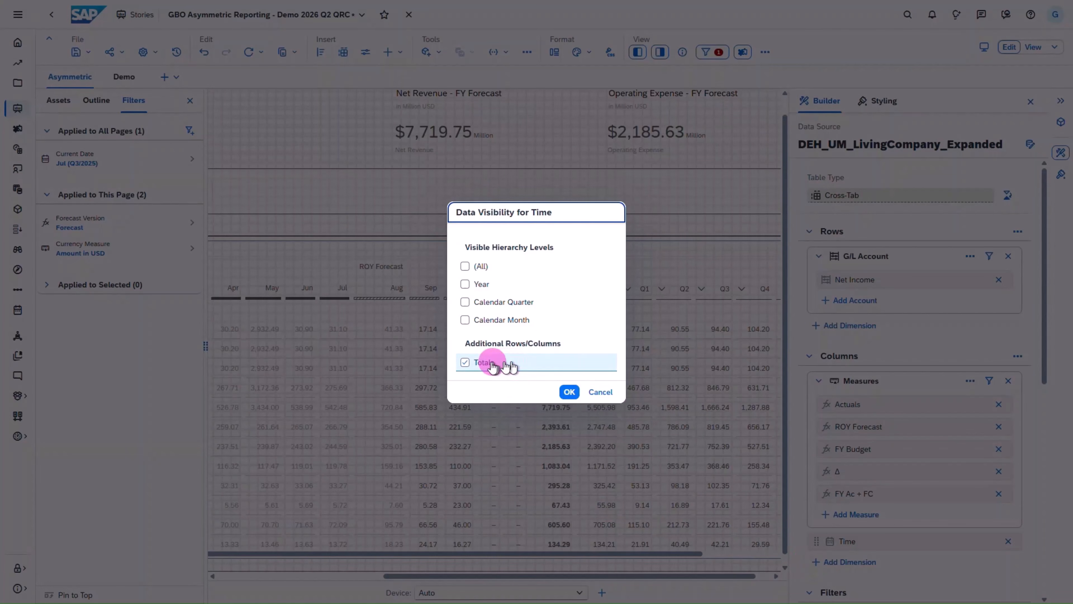
left_click(601, 392)
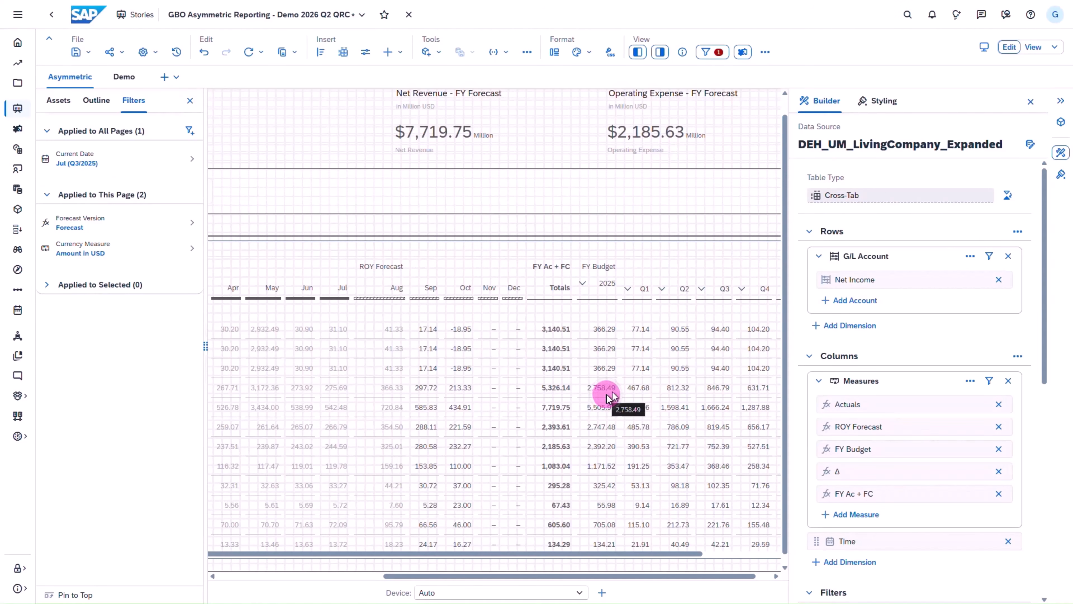
left_click(1062, 152)
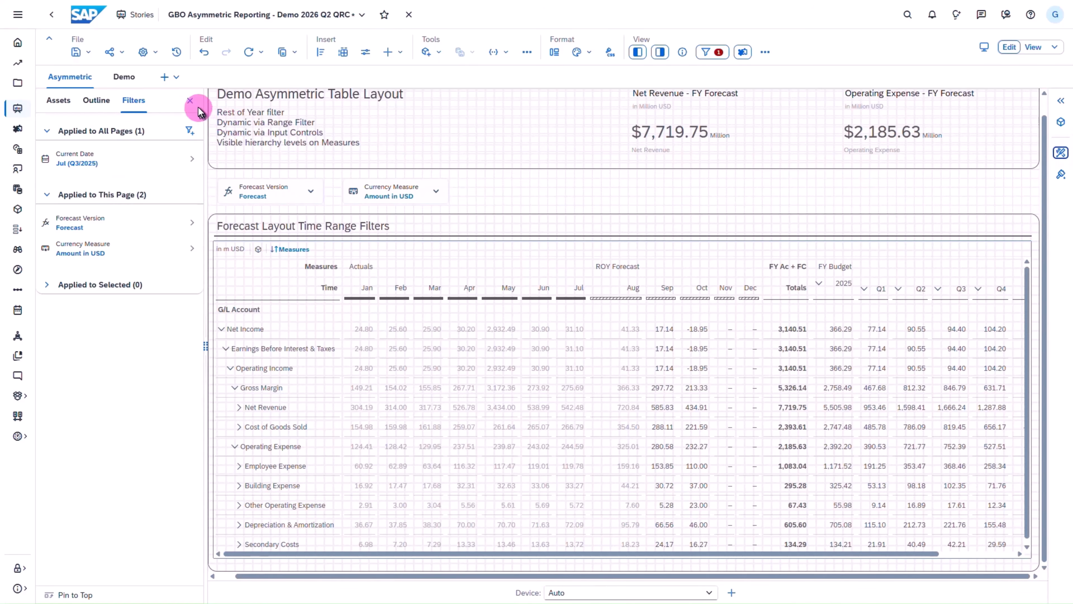
left_click(190, 101)
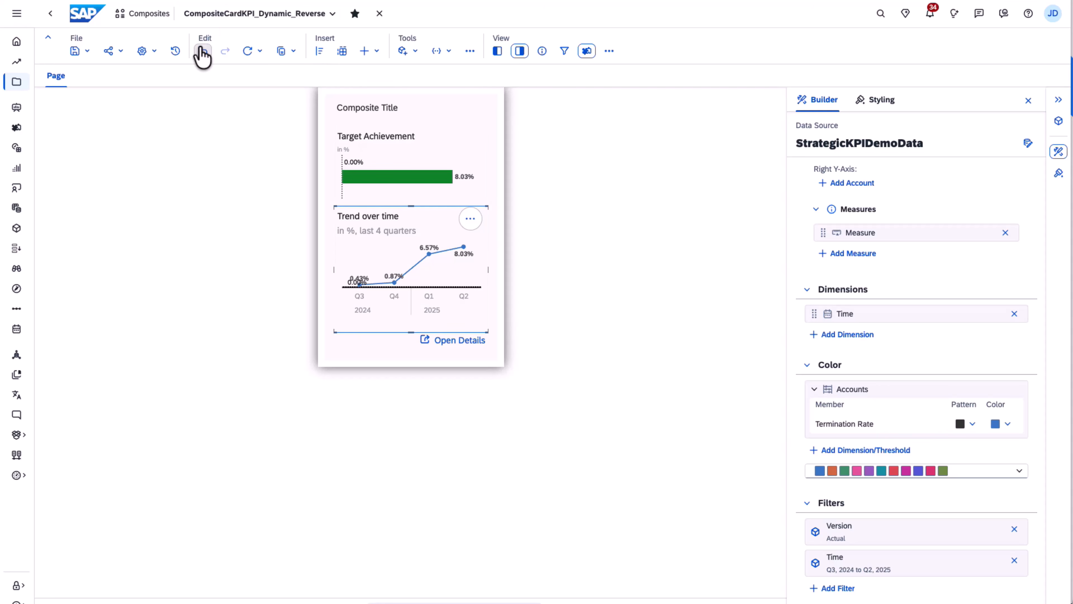
- Show the composite's file versions and save a new version with the change note "original version"
left_click(176, 50)
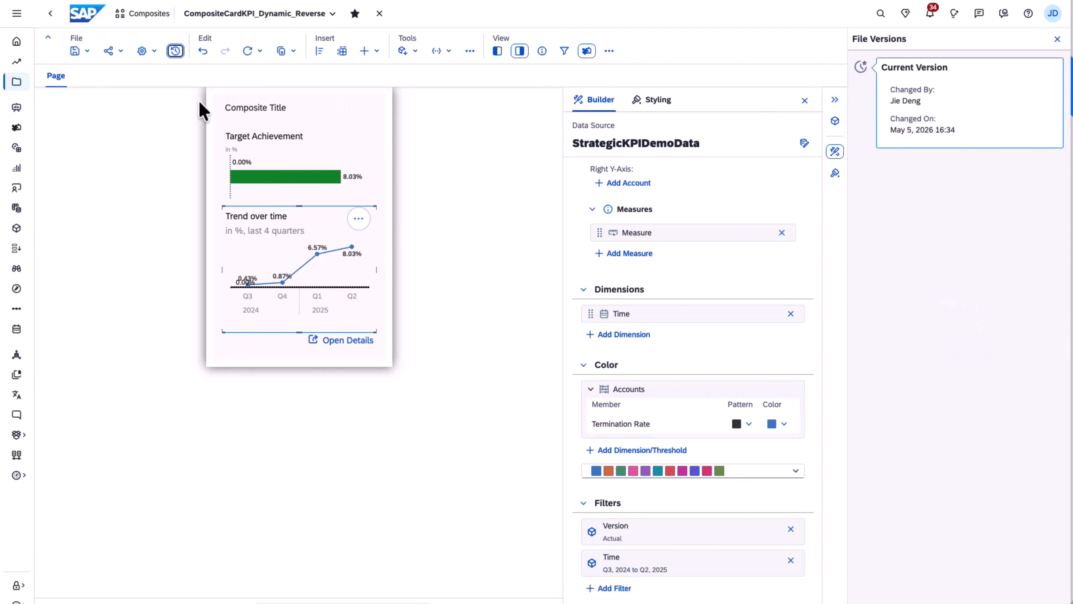
left_click(87, 51)
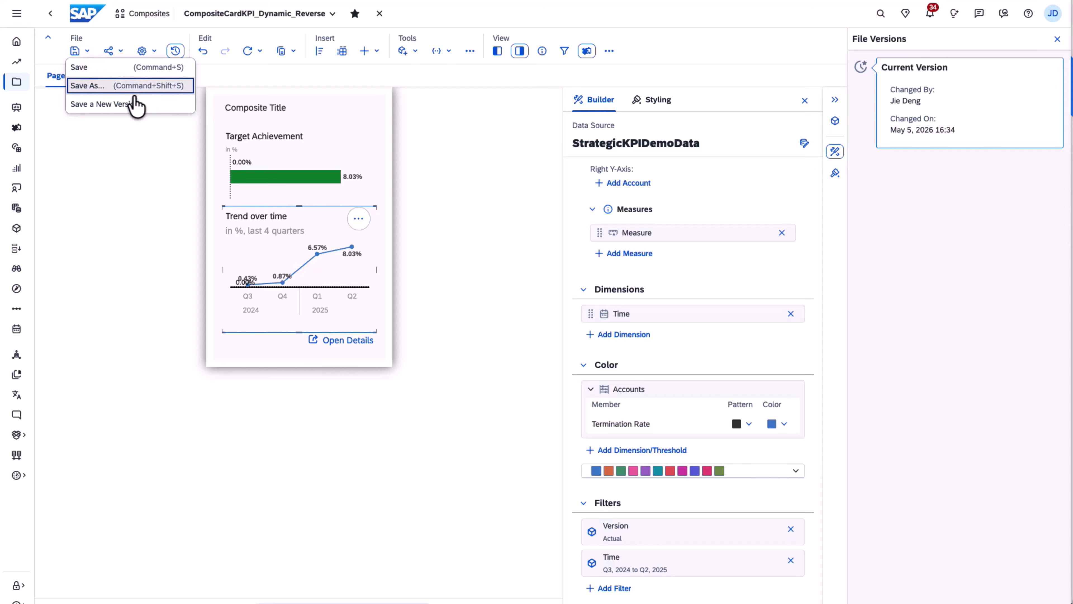
left_click(127, 106)
left_click(471, 301)
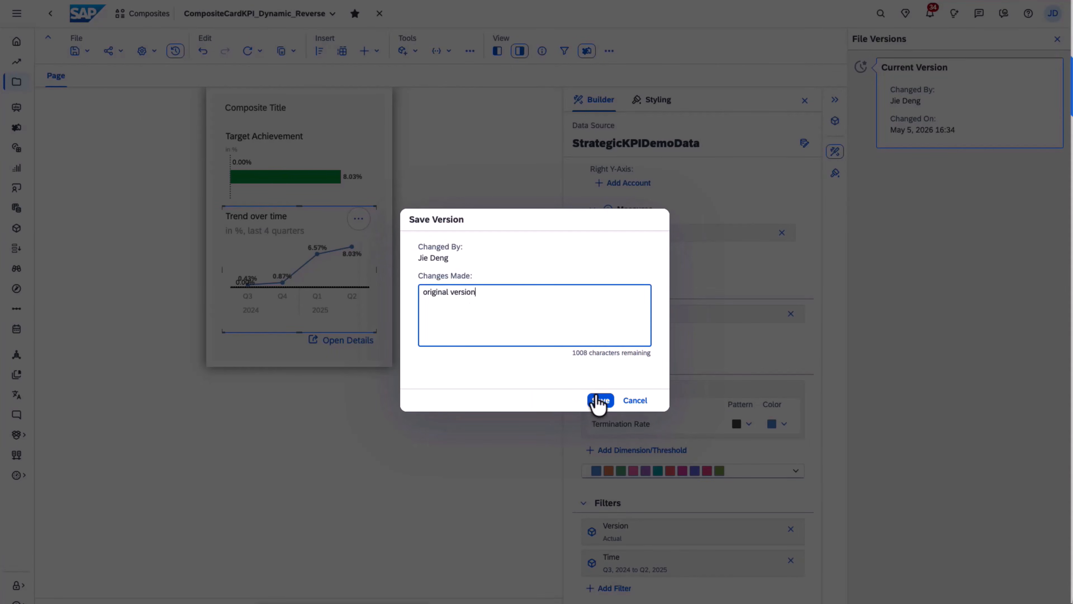
left_click(598, 402)
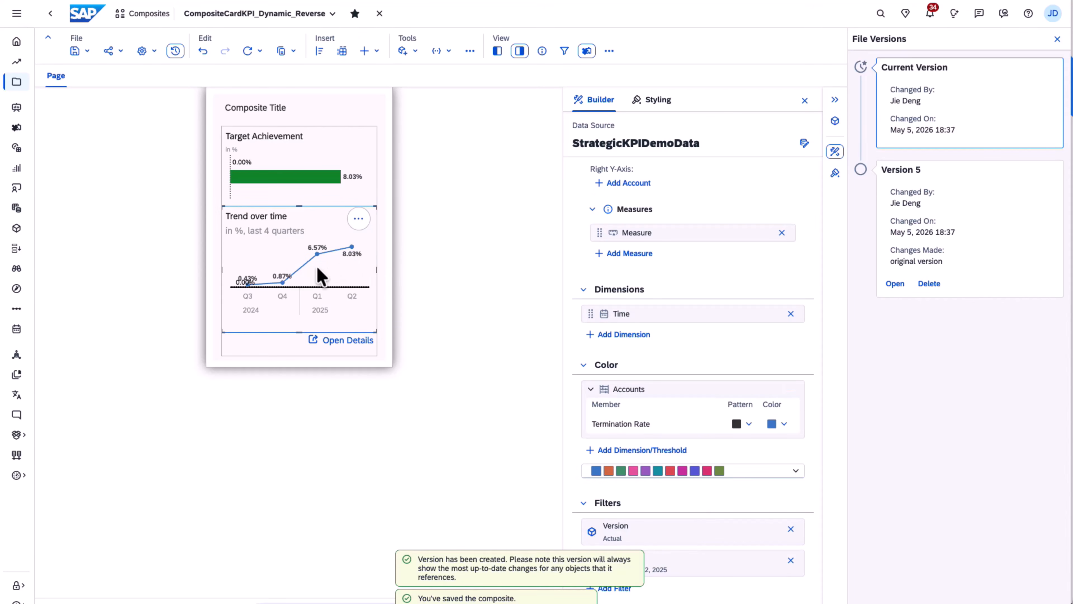
- Set the trend chart's fixed Time filter to start at Q1 2024
scroll(712, 390, "down", 3)
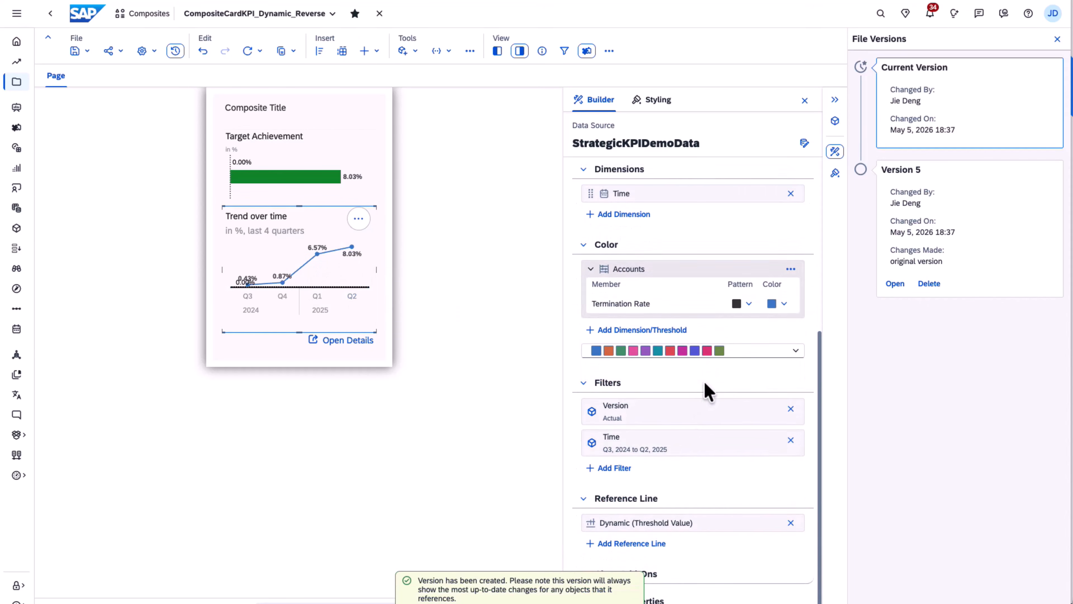
left_click(646, 445)
left_click(516, 313)
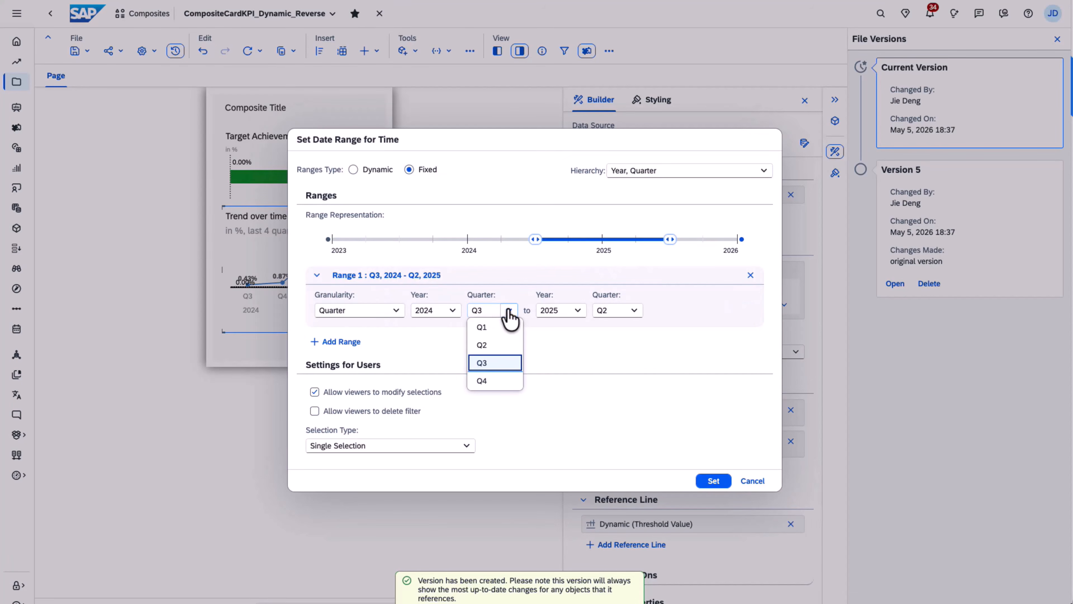
left_click(491, 327)
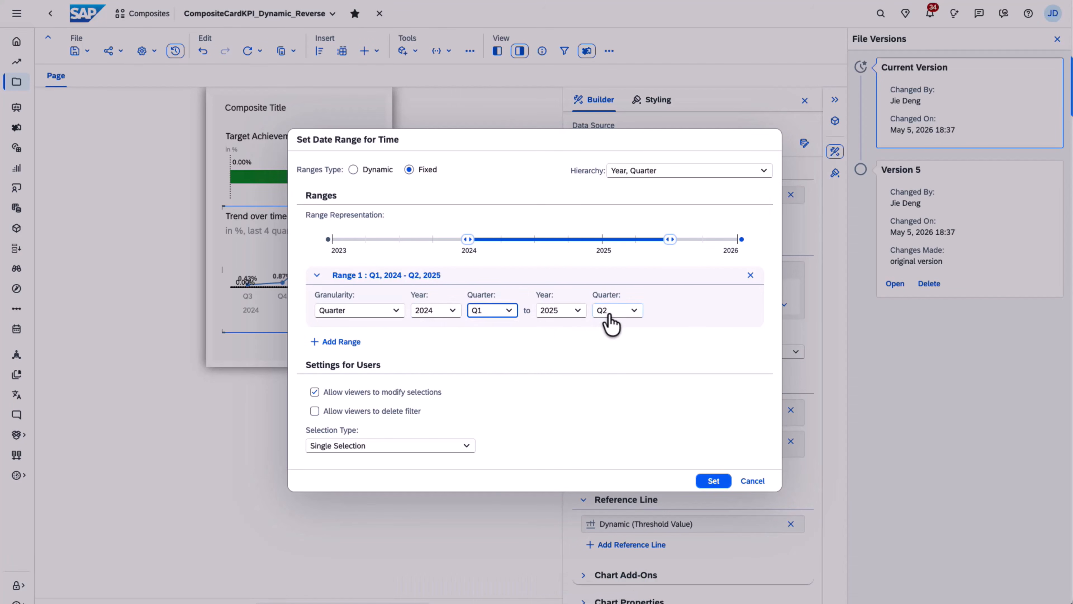
left_click(699, 481)
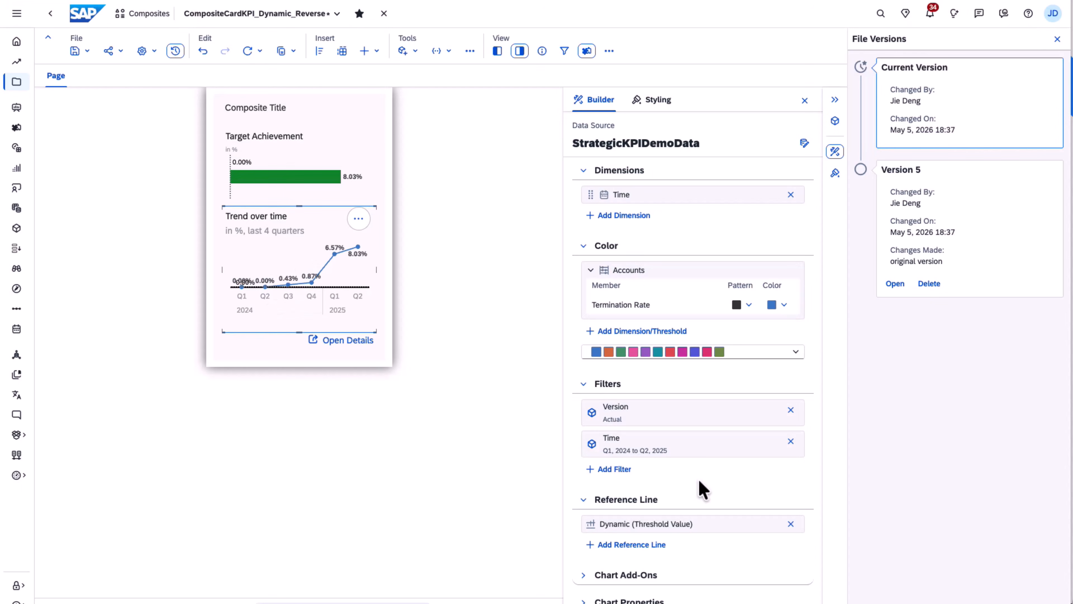
- Save the composite as a new version with the change note "extend to entire year of 2024"
left_click(87, 51)
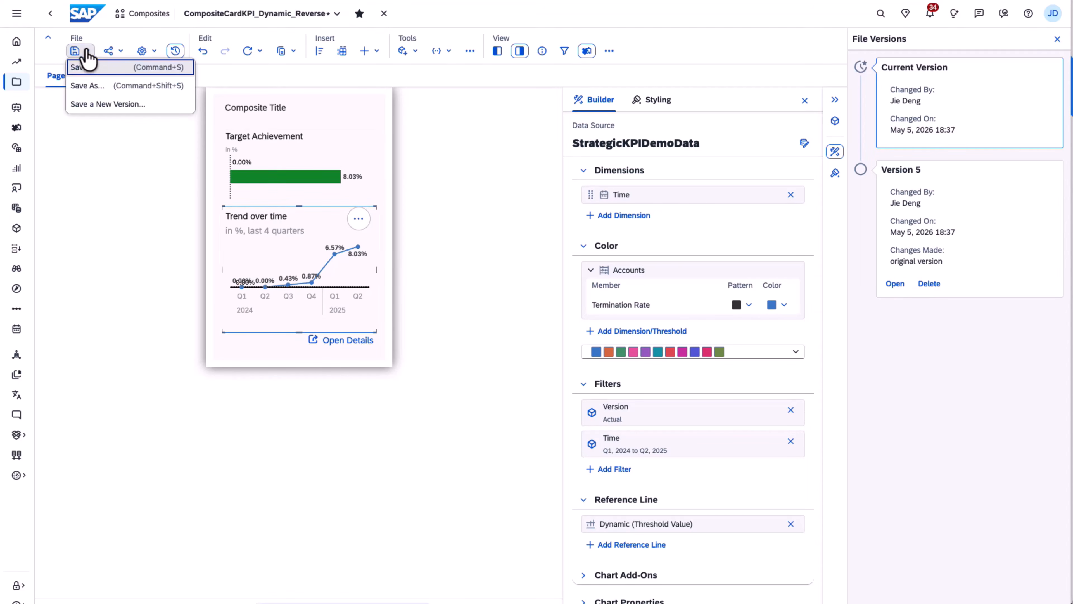
left_click(107, 104)
left_click(482, 295)
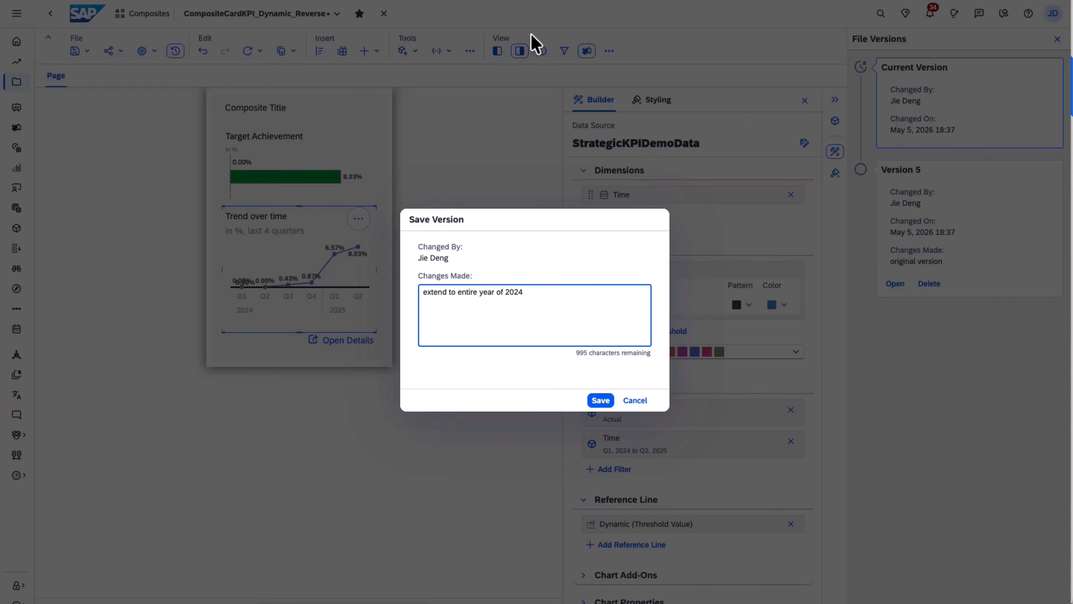
left_click(600, 400)
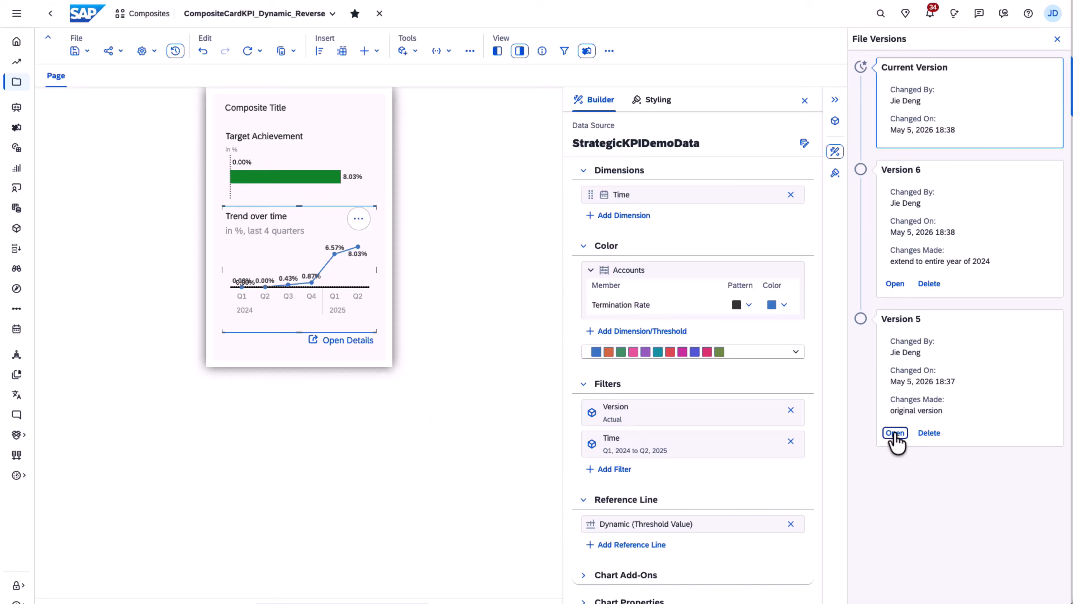
- Open Version 5 of the composite from its file versions and restore it as the current version
left_click(895, 432)
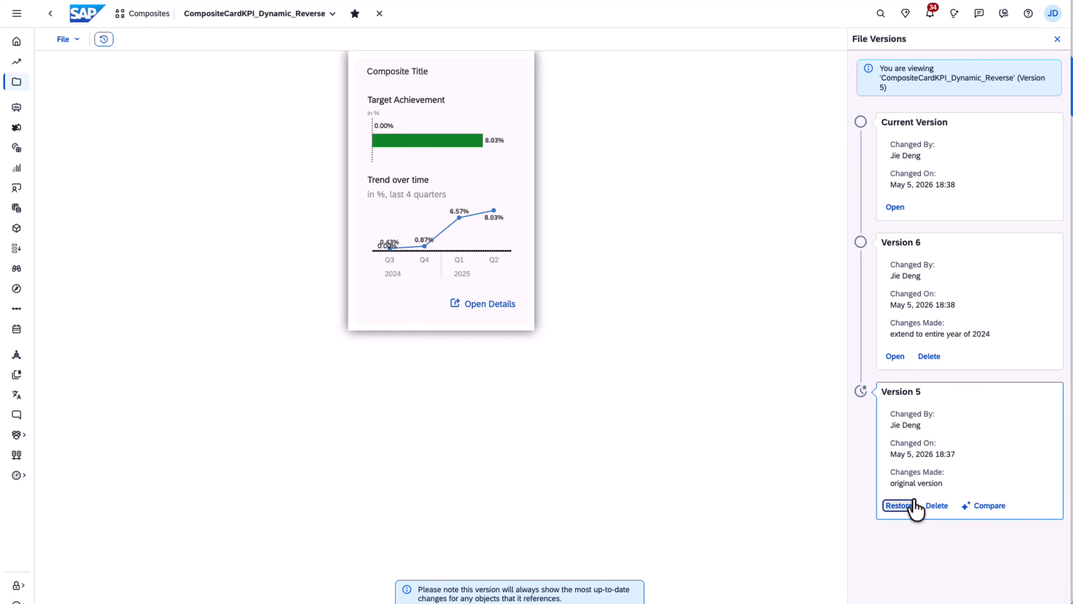
left_click(899, 505)
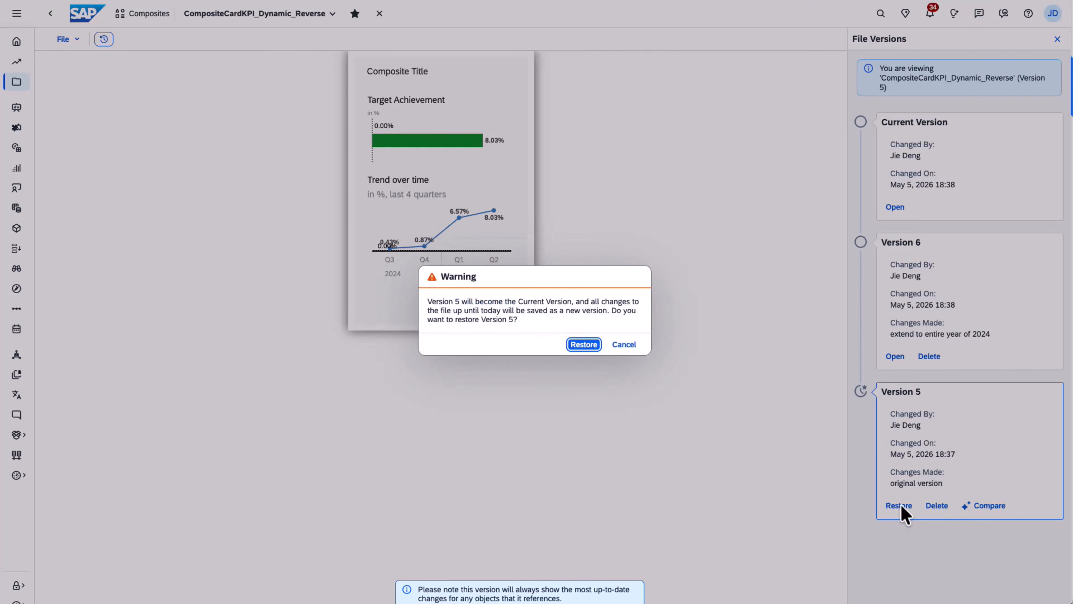
left_click(578, 348)
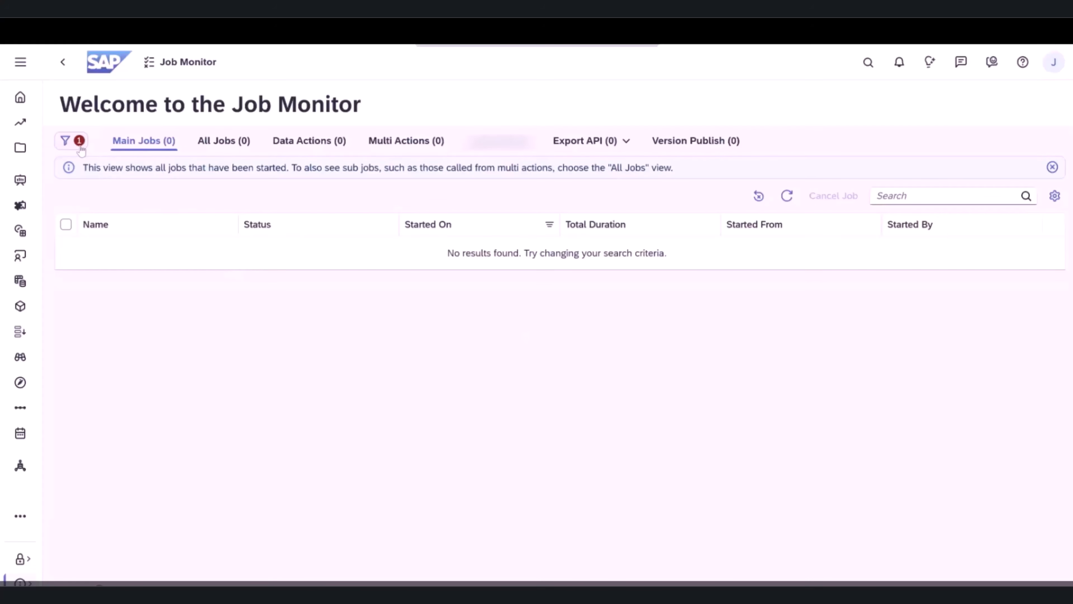
- Filter the Job Monitor to Export API Data Extractions jobs and collapse the filter pane
left_click(80, 145)
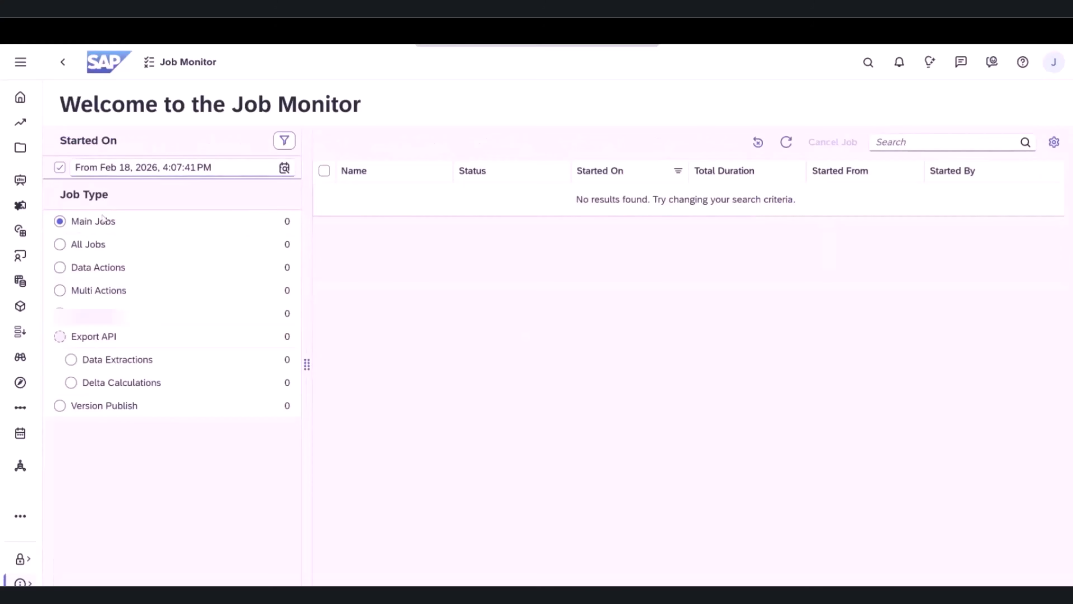
left_click(71, 360)
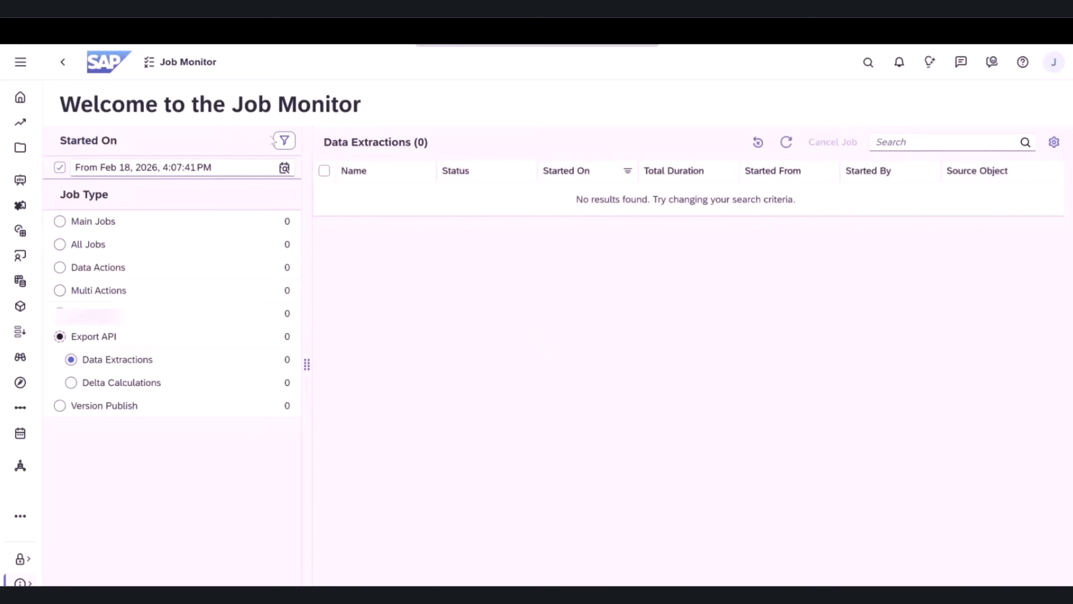
left_click(284, 141)
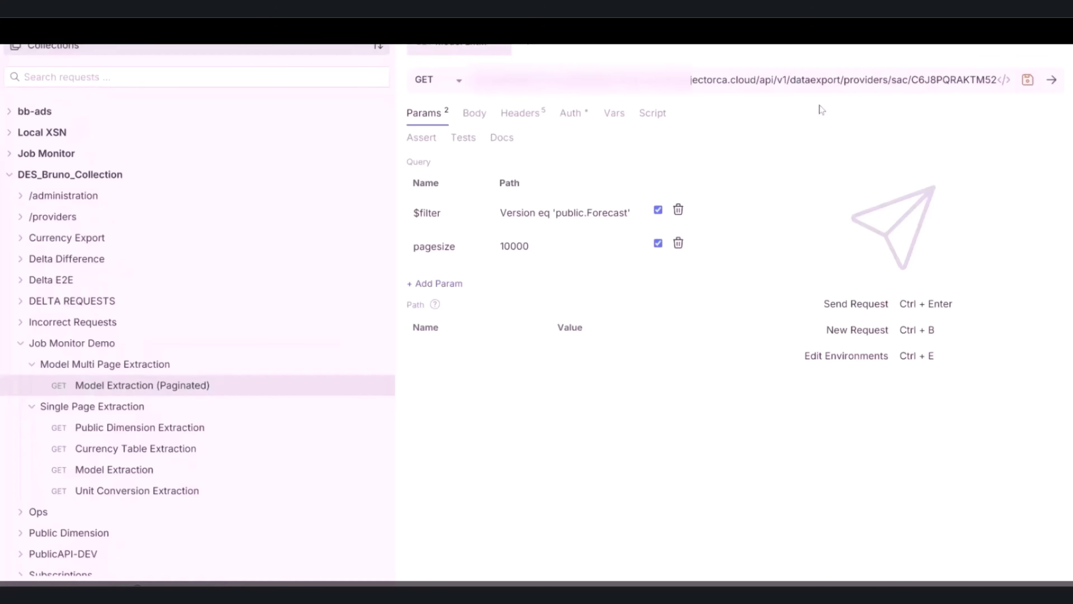
- In the API client, send the paginated model extraction GET request filtered by Version eq 'public.Forecast' with a pagesize of 10000
left_click(832, 80)
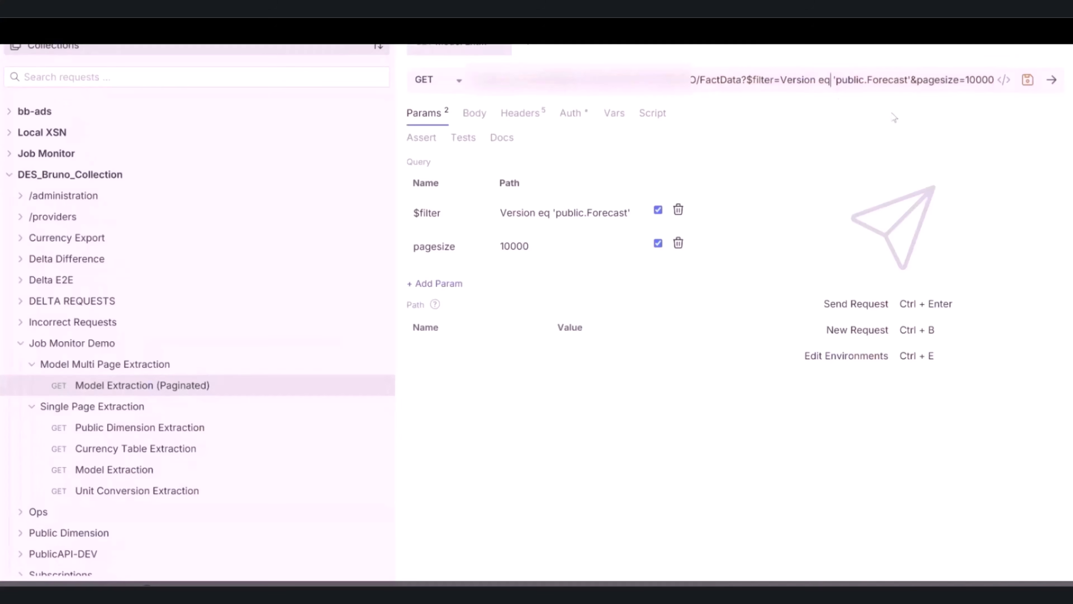
left_click(1051, 80)
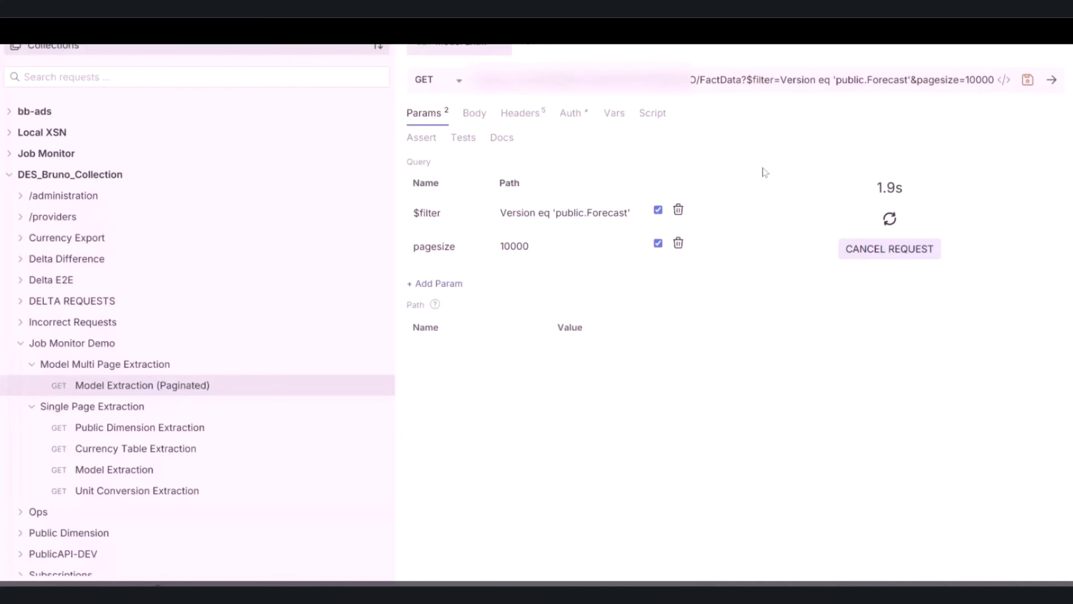
- Switch to the Job Monitor, refresh the data extractions, and inspect the Fact Data Export job's status, steps and URL parameters
left_click(416, 585)
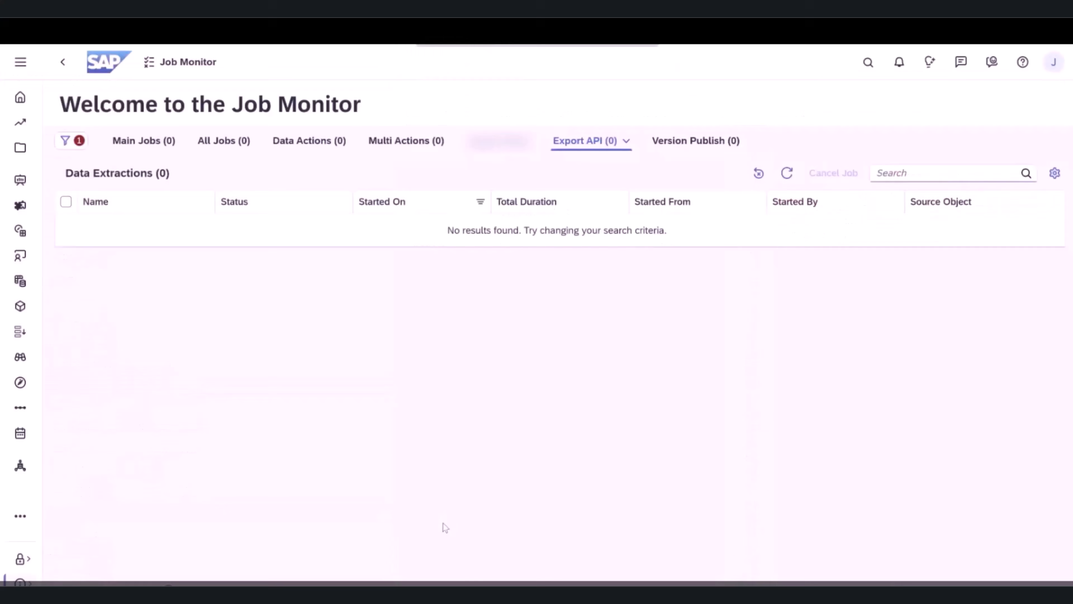
left_click(789, 173)
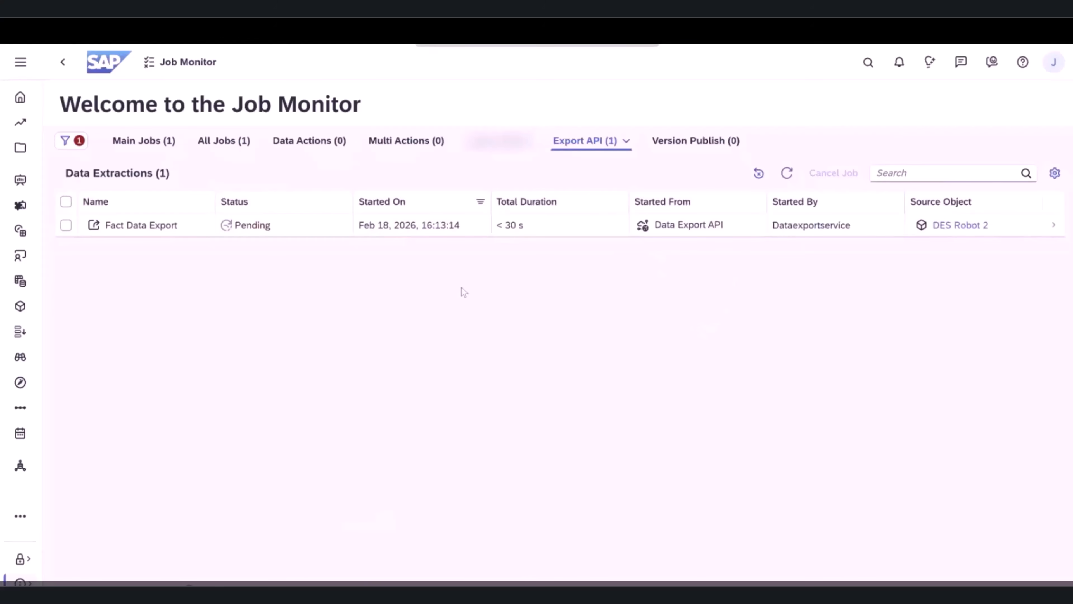
left_click(444, 231)
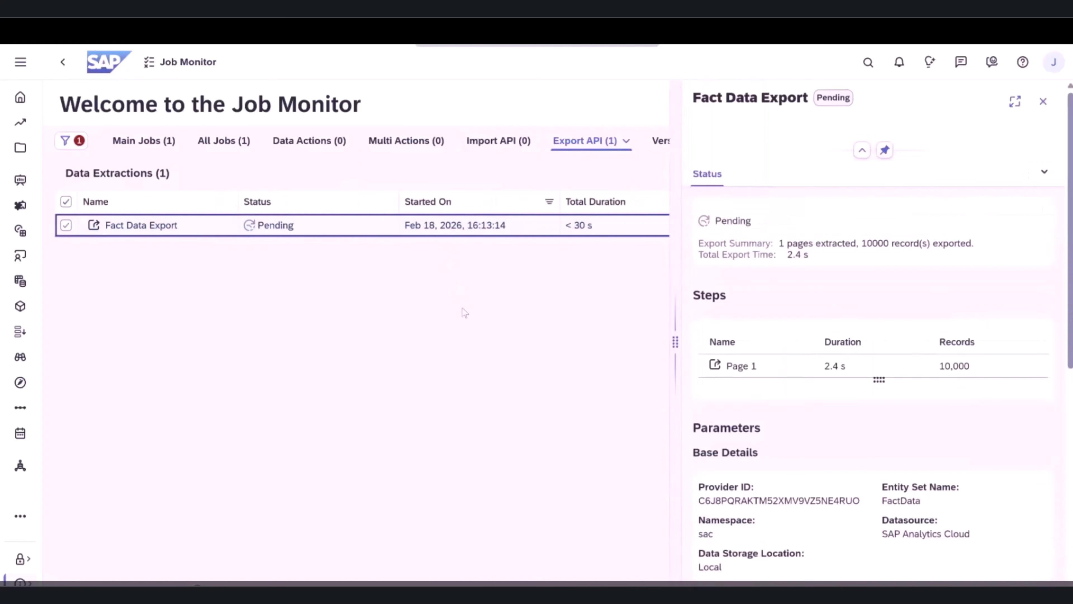
scroll(828, 249, "down", 5)
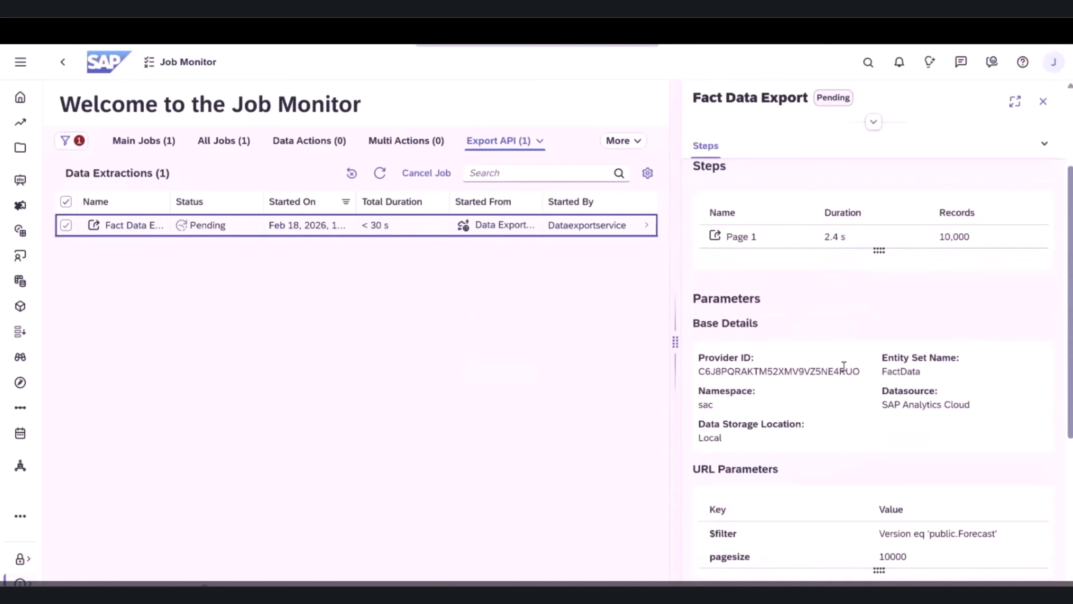
scroll(884, 462, "up", 5)
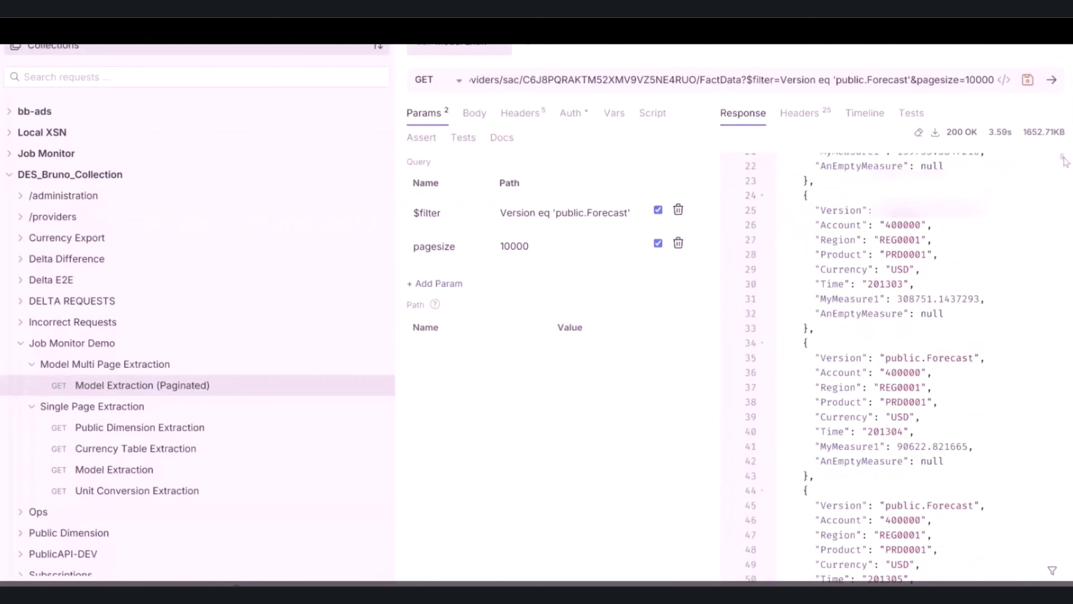
- Replace the request URL in the API client with the next link from the end of the response, and send the request
left_click_drag(1064, 158, 1064, 584)
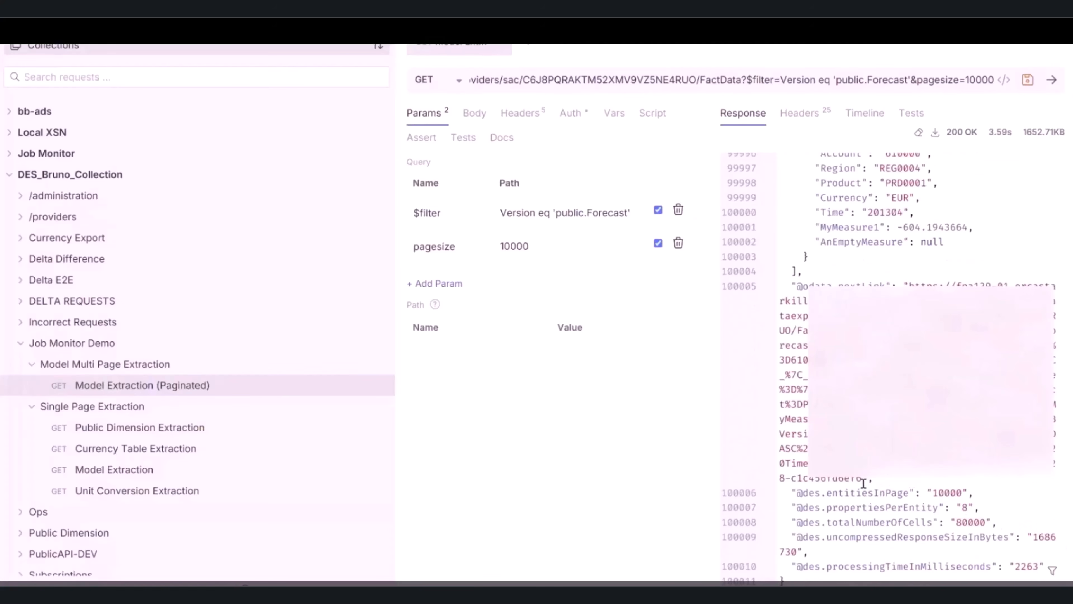
key("ctrl+a")
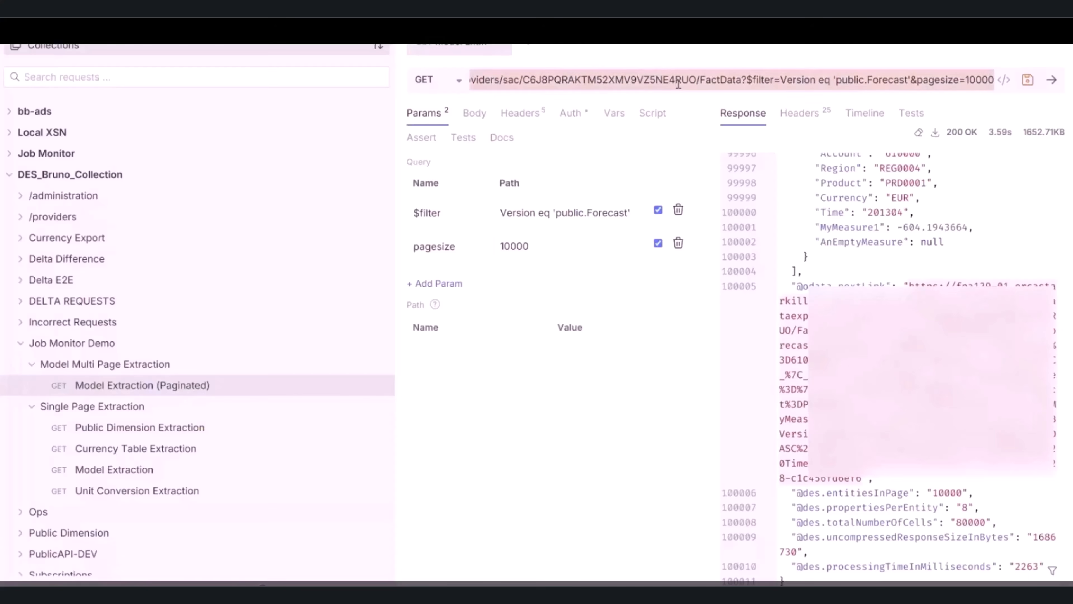
key("ctrl+v")
left_click(1053, 81)
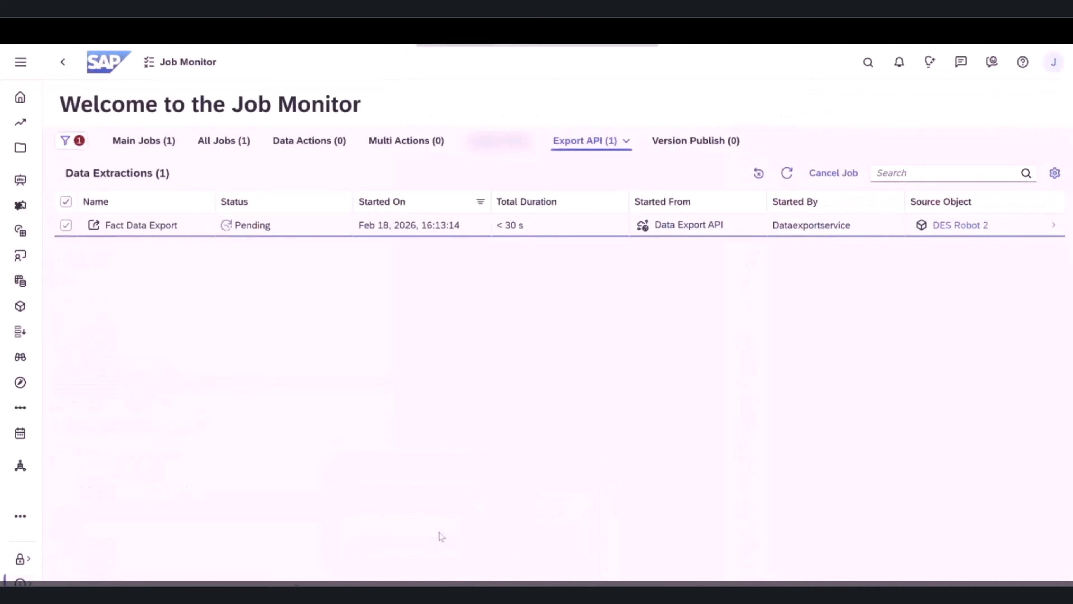
- Refresh the Job Monitor list, review the Fact Data Export job's updated status and page steps, and close its details
left_click(795, 176)
left_click(707, 230)
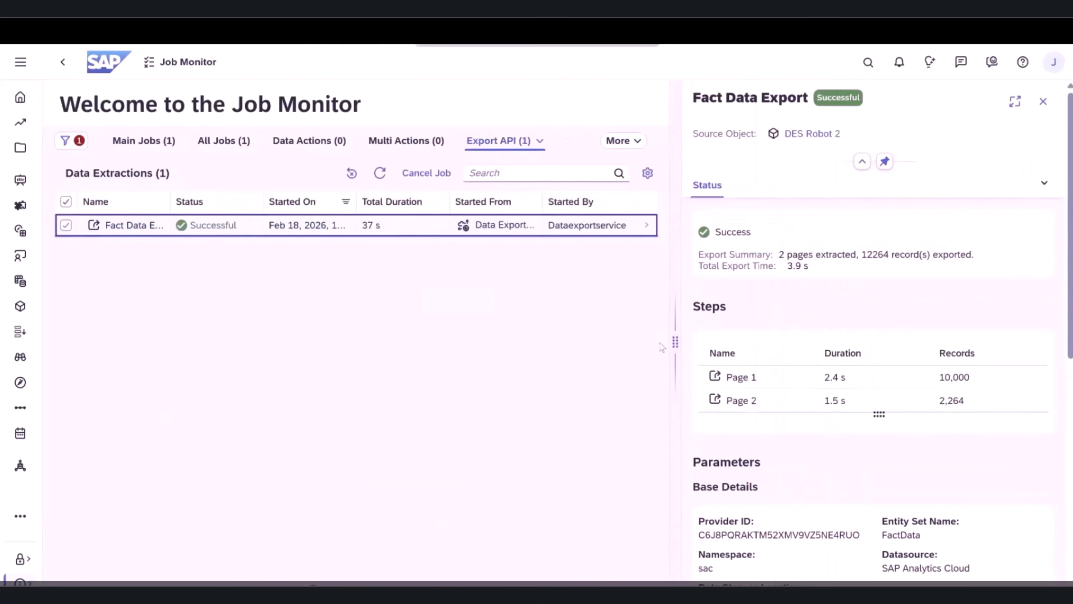
scroll(891, 315, "down", 5)
scroll(892, 315, "up", 5)
left_click(1044, 102)
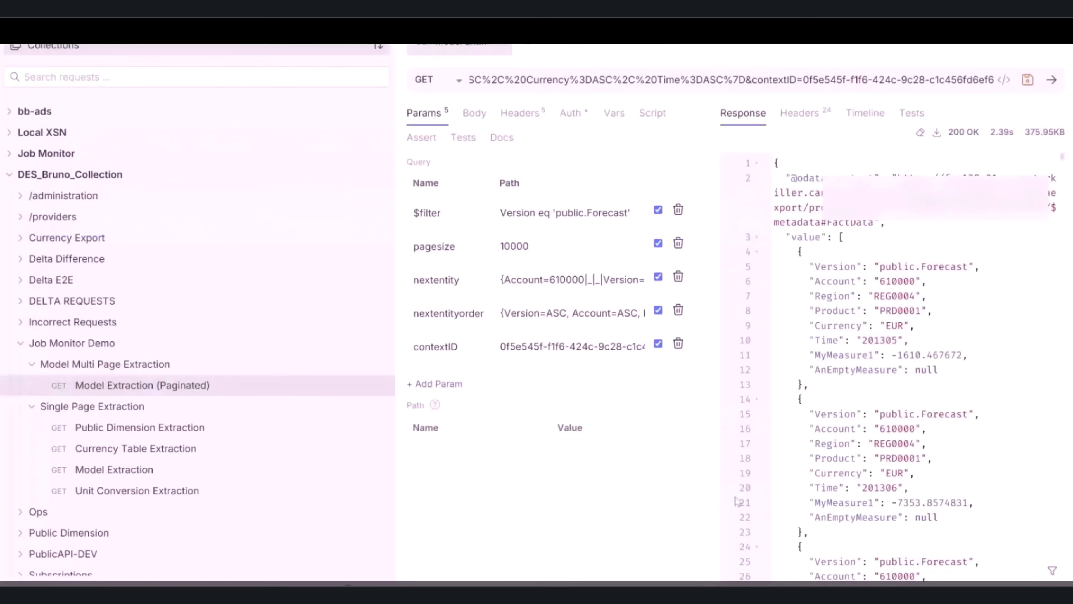
- Send the Public Dimension Extraction, Currency Table Extraction and Unit Conversion Extraction requests in the API client
left_click(188, 427)
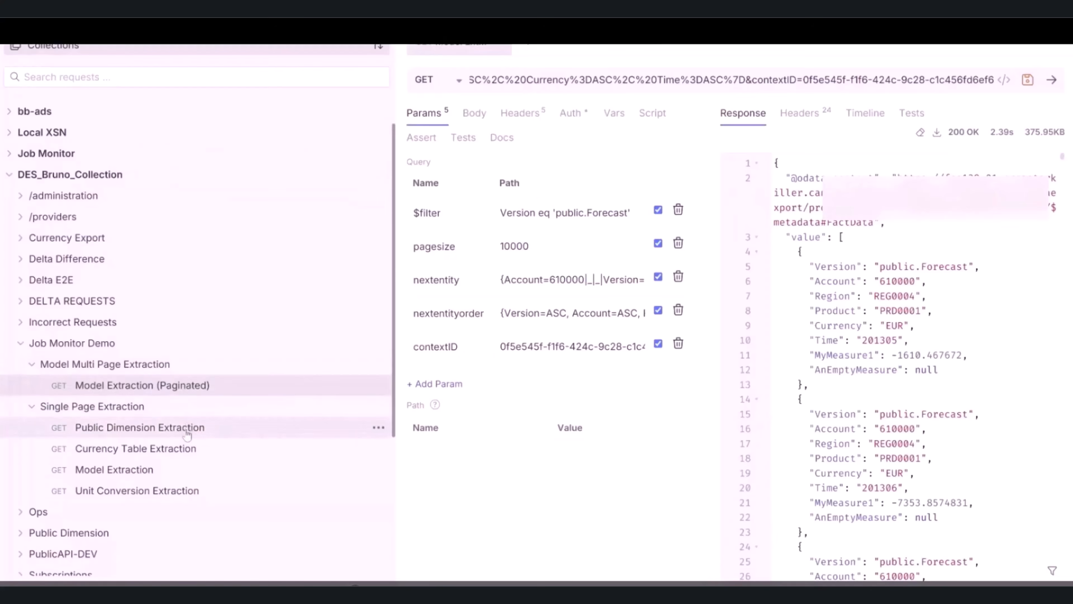
left_click(1049, 80)
scroll(887, 338, "down", 3)
left_click(169, 448)
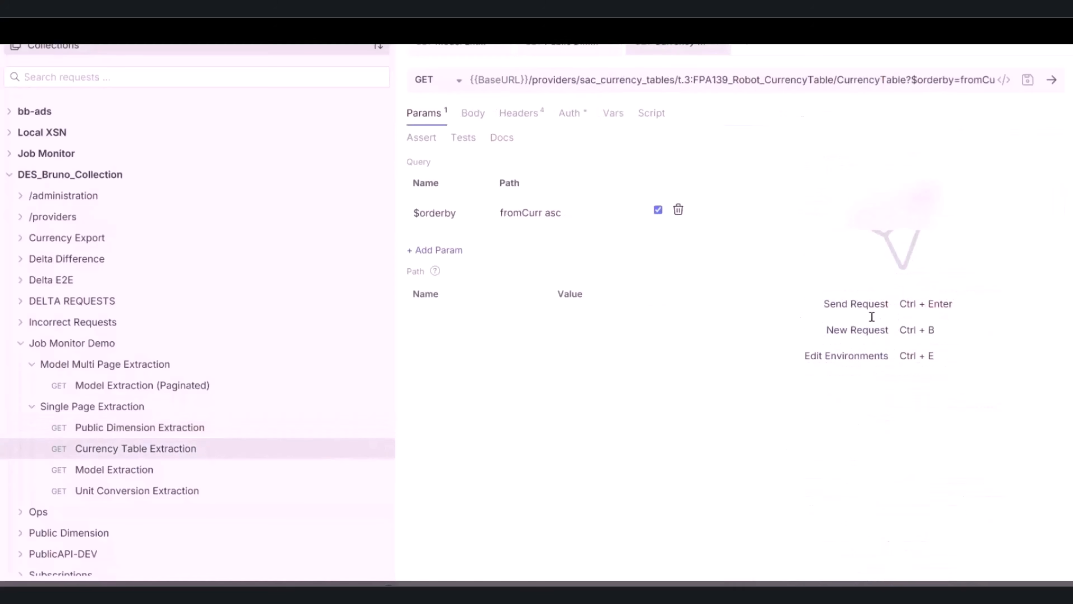
left_click(1052, 79)
left_click(223, 490)
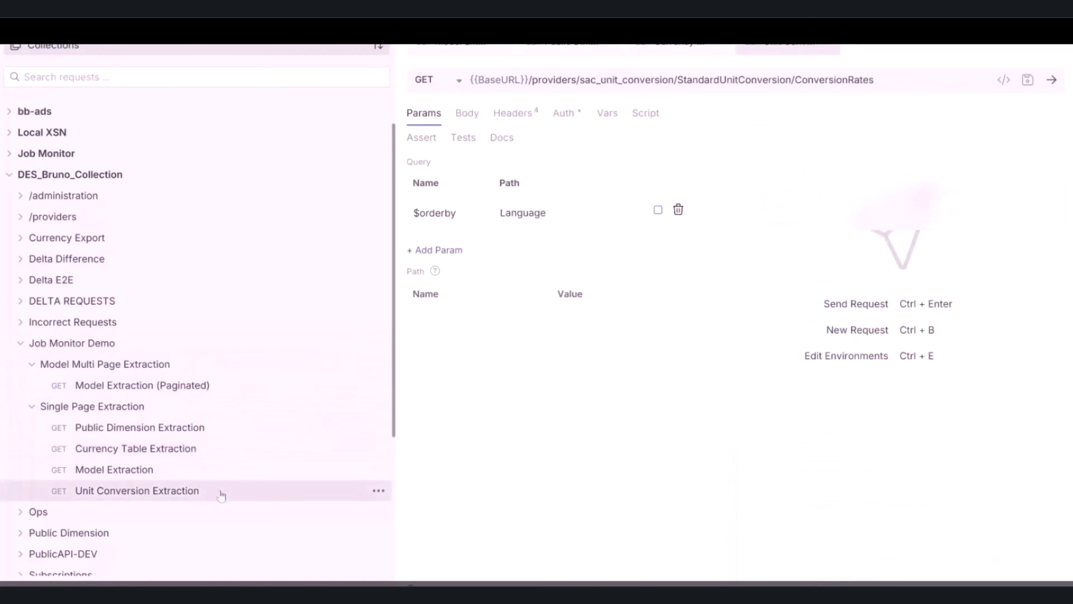
left_click(1053, 80)
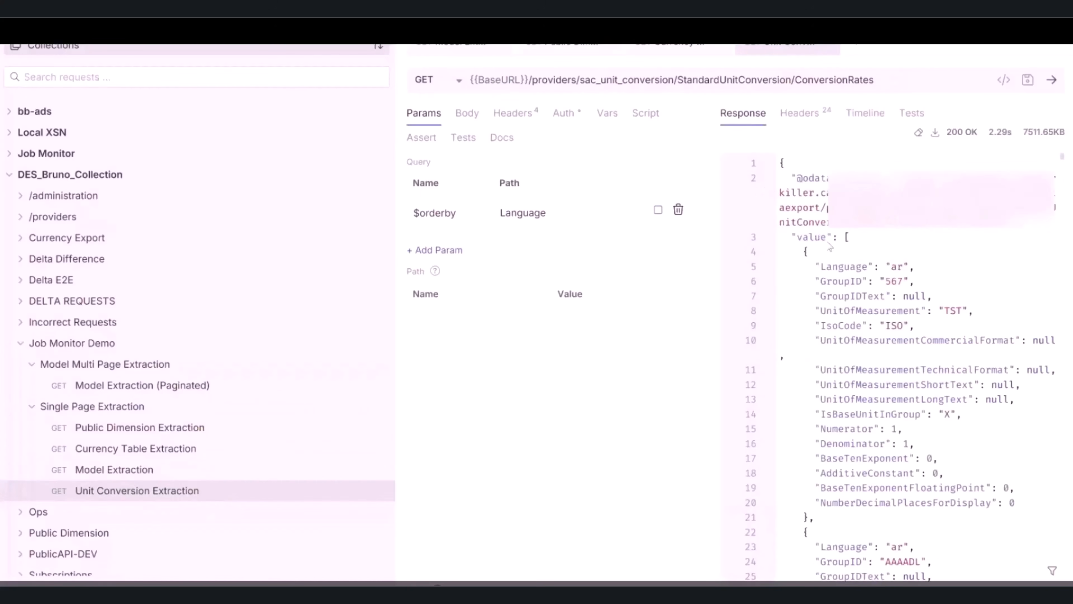
scroll(842, 263, "down", 3)
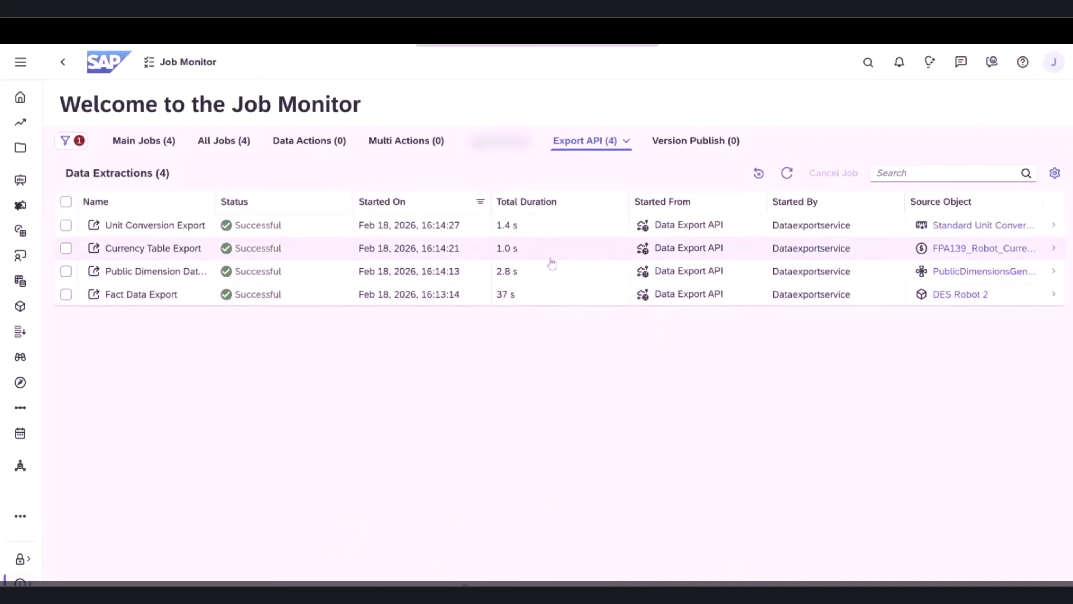
- Switch to the Job Monitor, examine the steps and parameters of the Currency Table, Public Dimension Data and Fact Data exports, and close the details
left_click(551, 261)
scroll(858, 250, "down", 5)
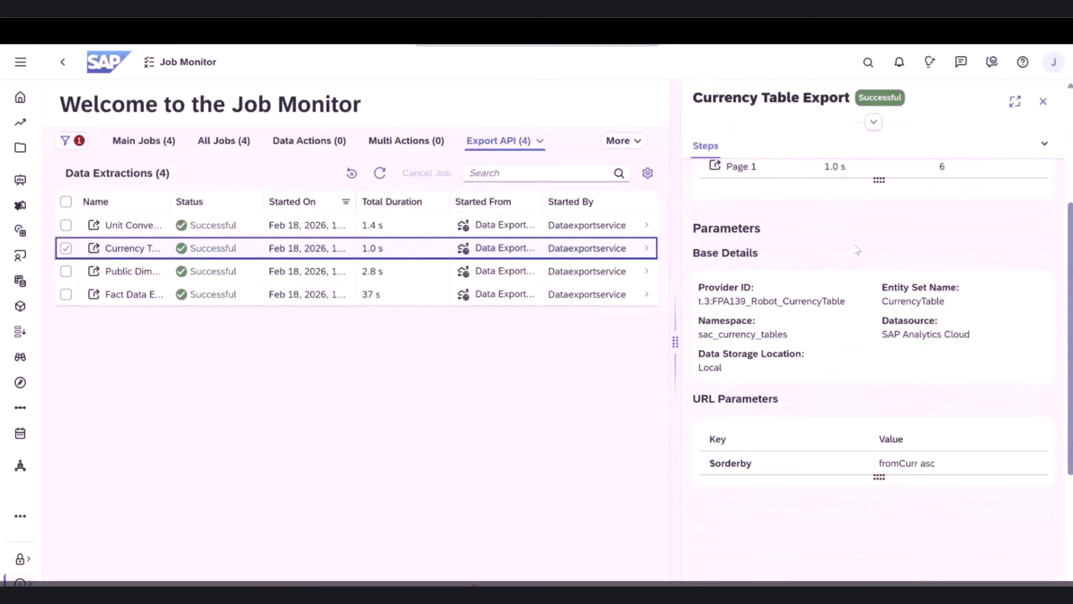
left_click(648, 277)
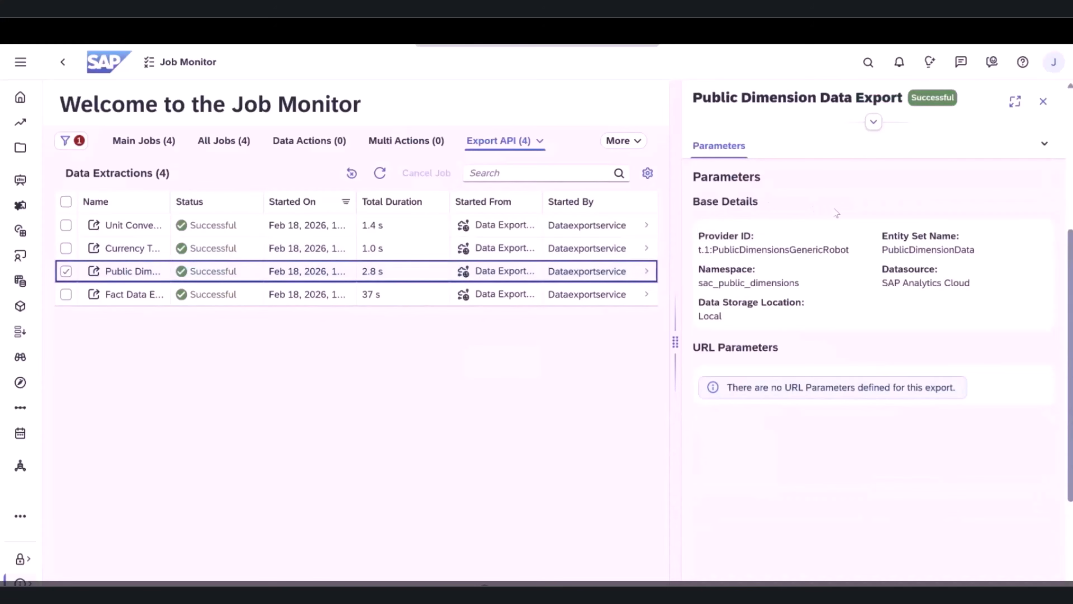
left_click(576, 292)
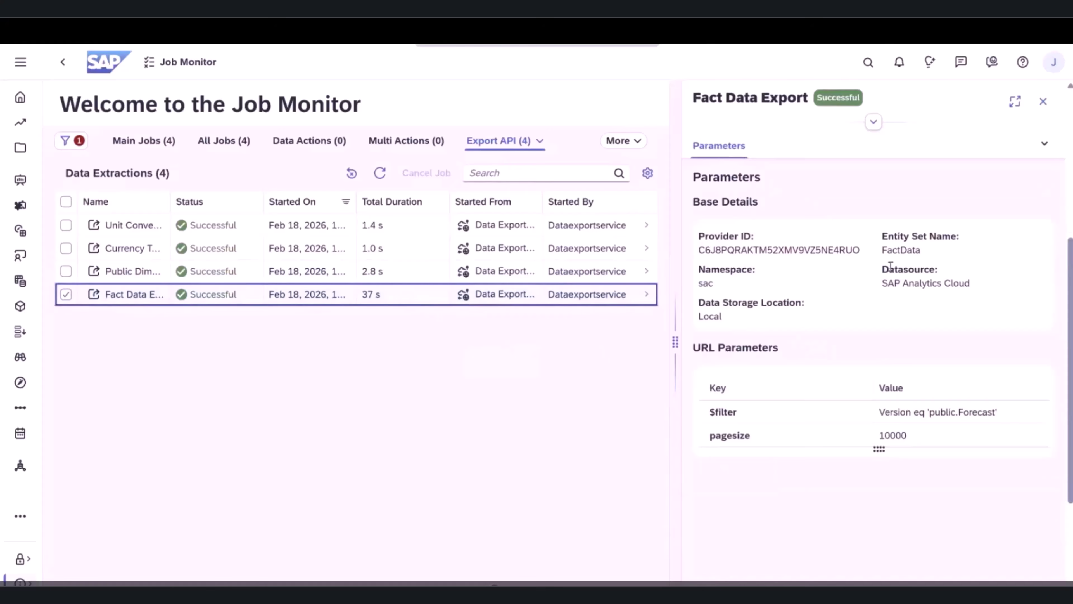
scroll(901, 257, "up", 2)
scroll(901, 256, "up", 5)
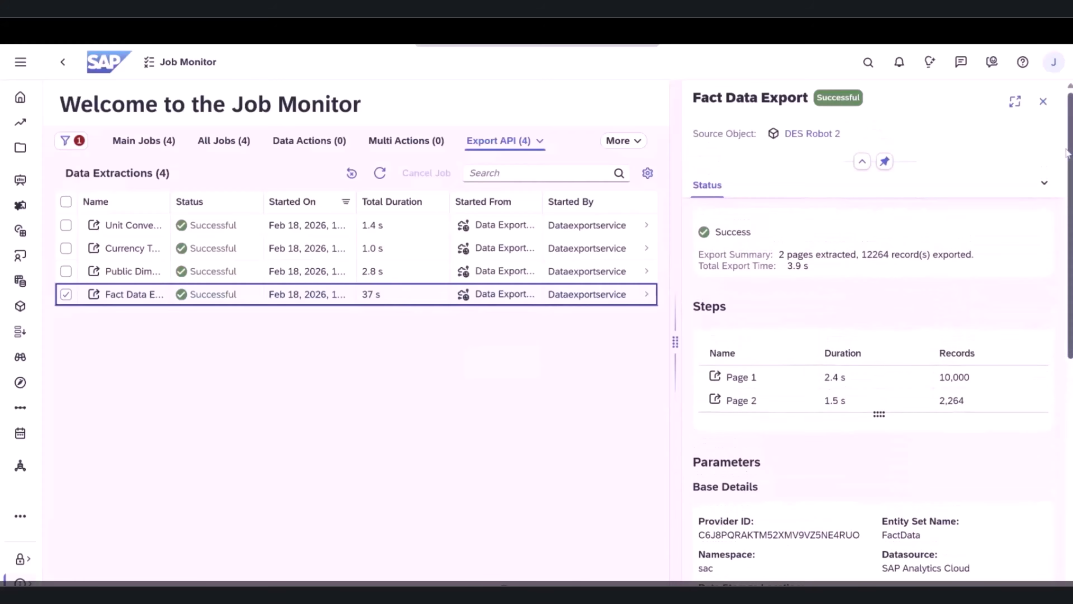
left_click(1045, 103)
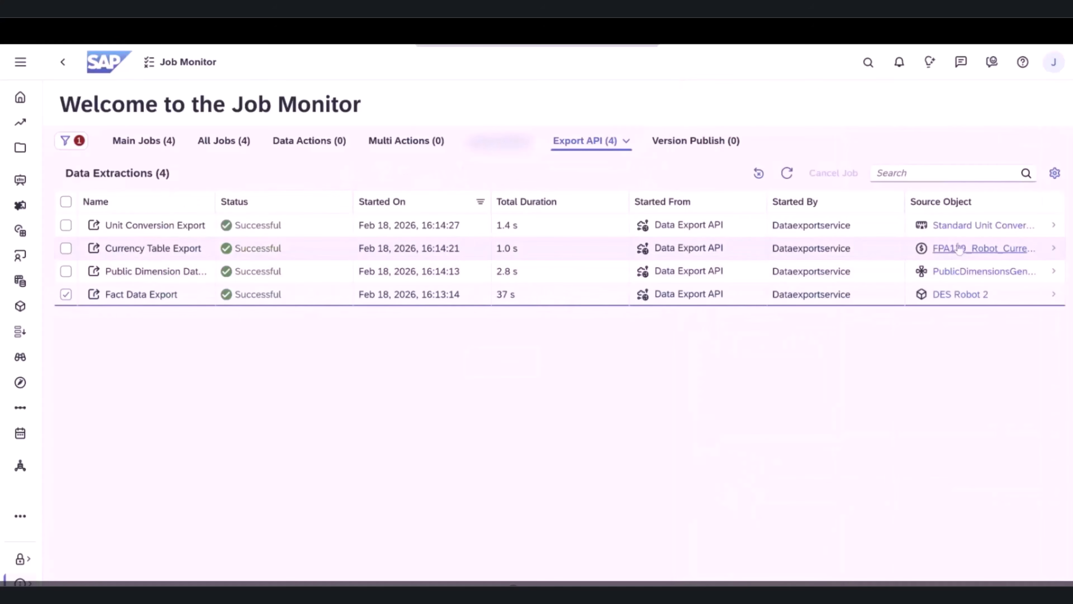
- View the Fact Data Export job's source model, and return to the Job Monitor to show the Export API's Delta Calculations list
left_click(949, 295)
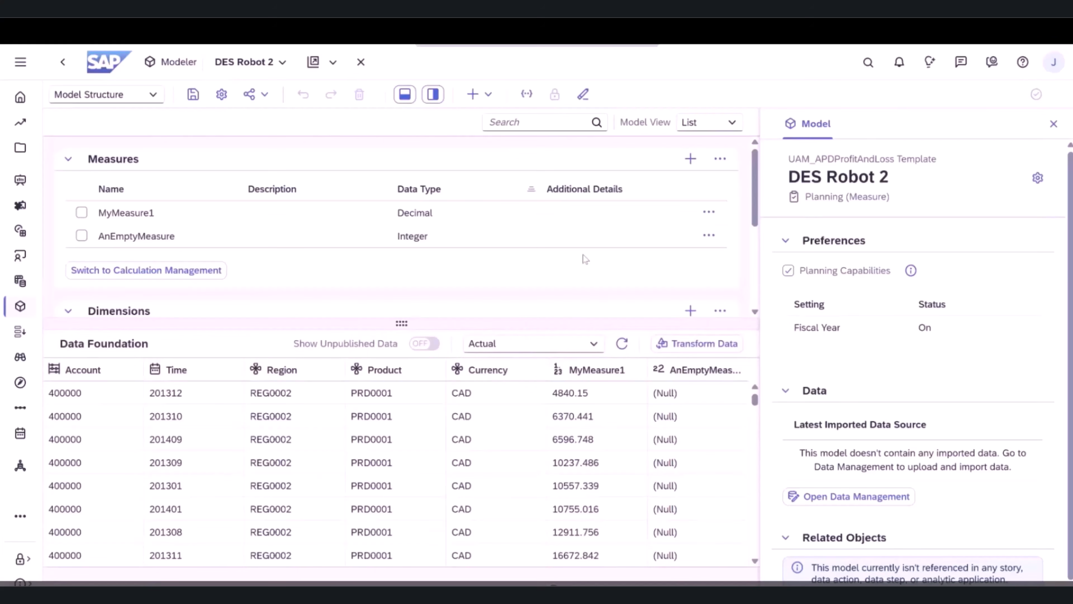
left_click(63, 62)
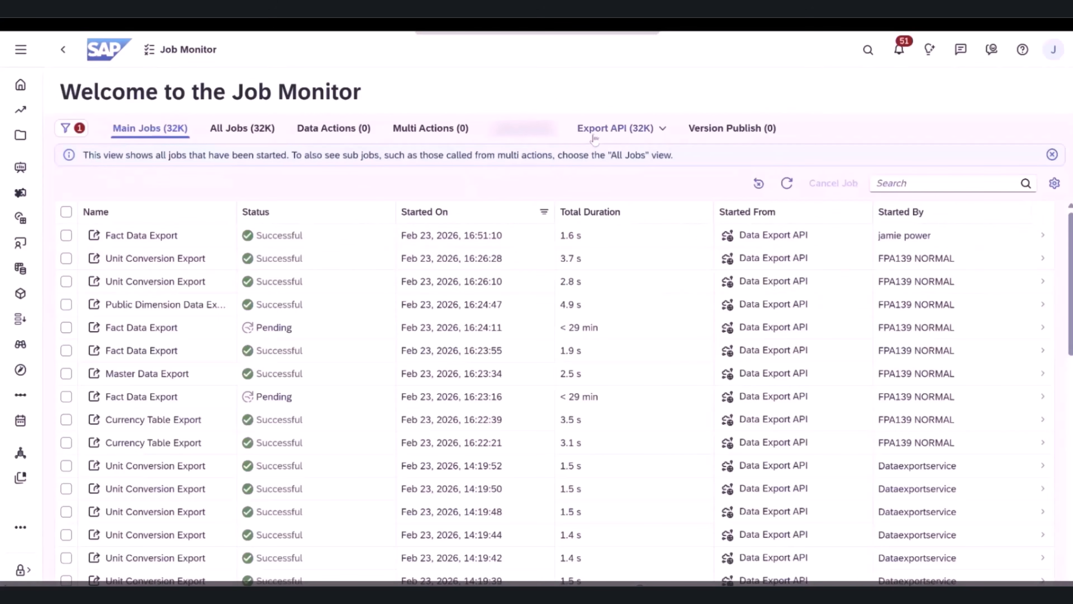
left_click(595, 134)
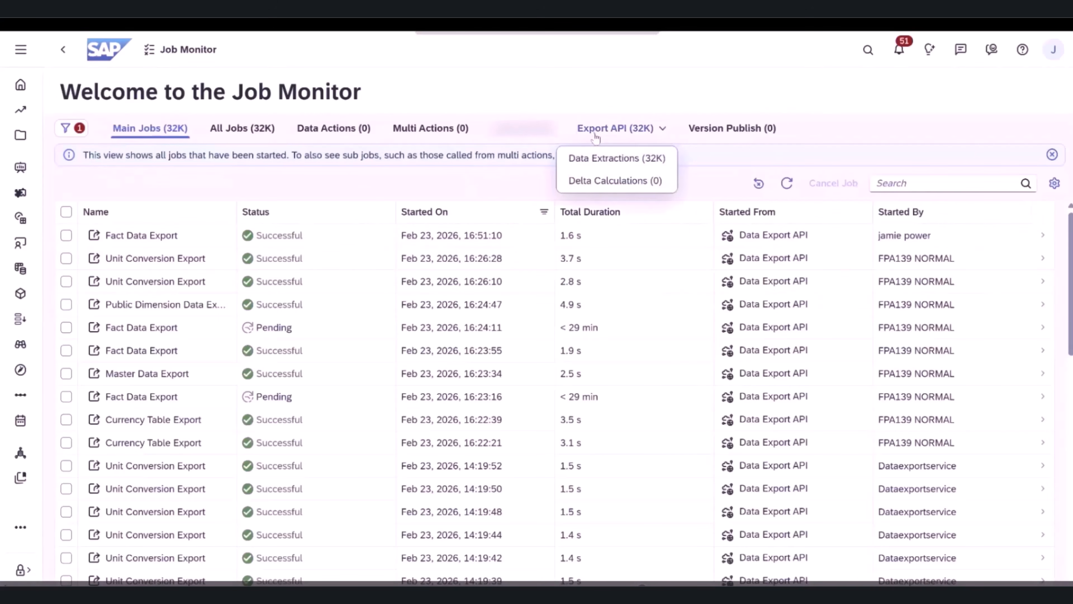
left_click(601, 181)
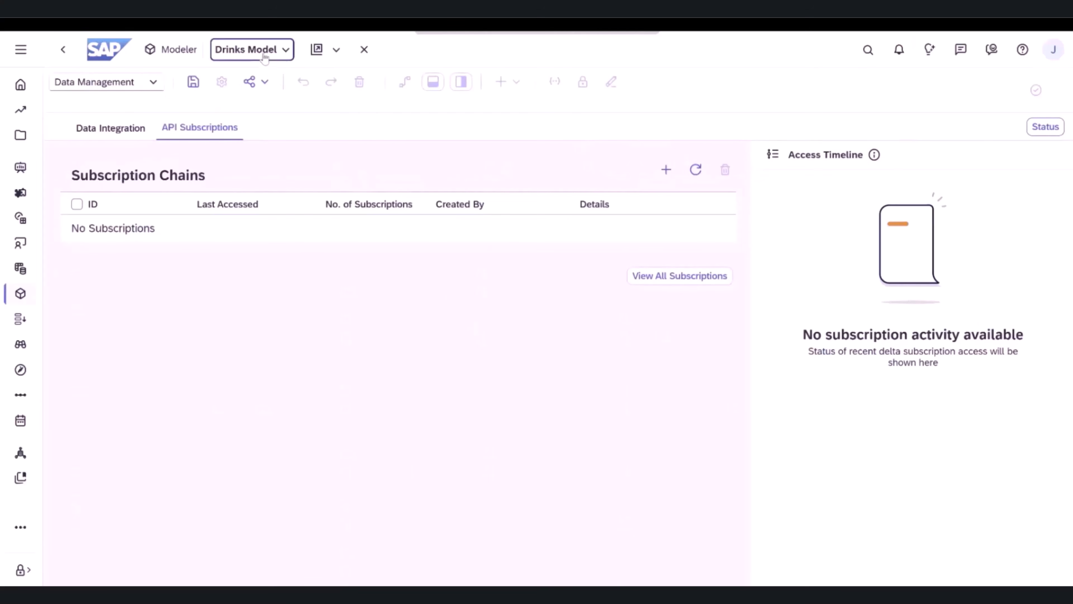
- Create a Fact Data API subscription named demo for the Drinks Model with a pasted external ID, and get its link from the subscription details
left_click(264, 54)
left_click(276, 278)
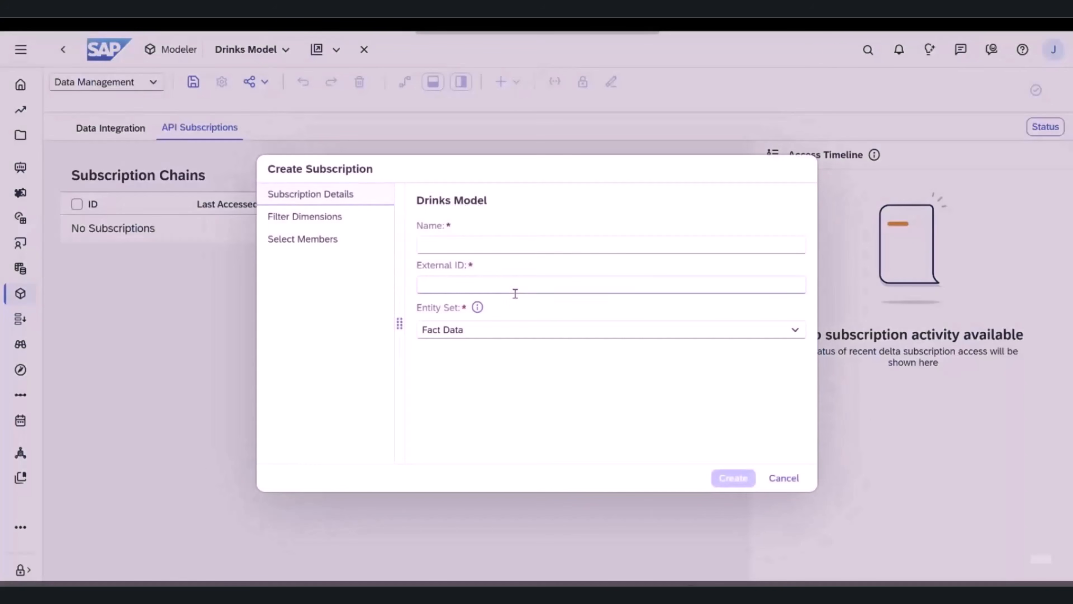
left_click(500, 244)
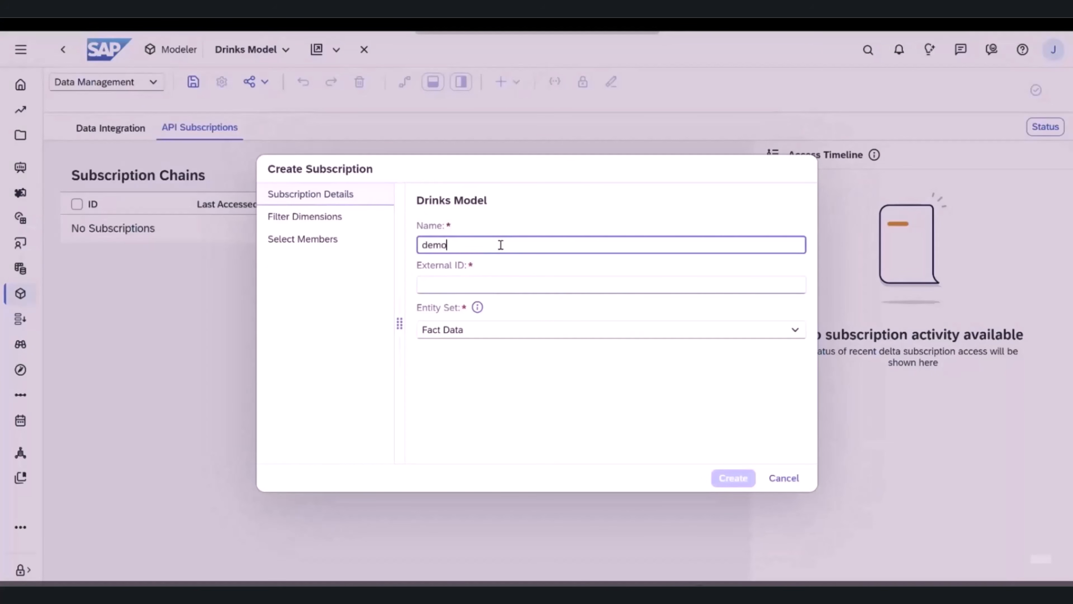
key("Tab")
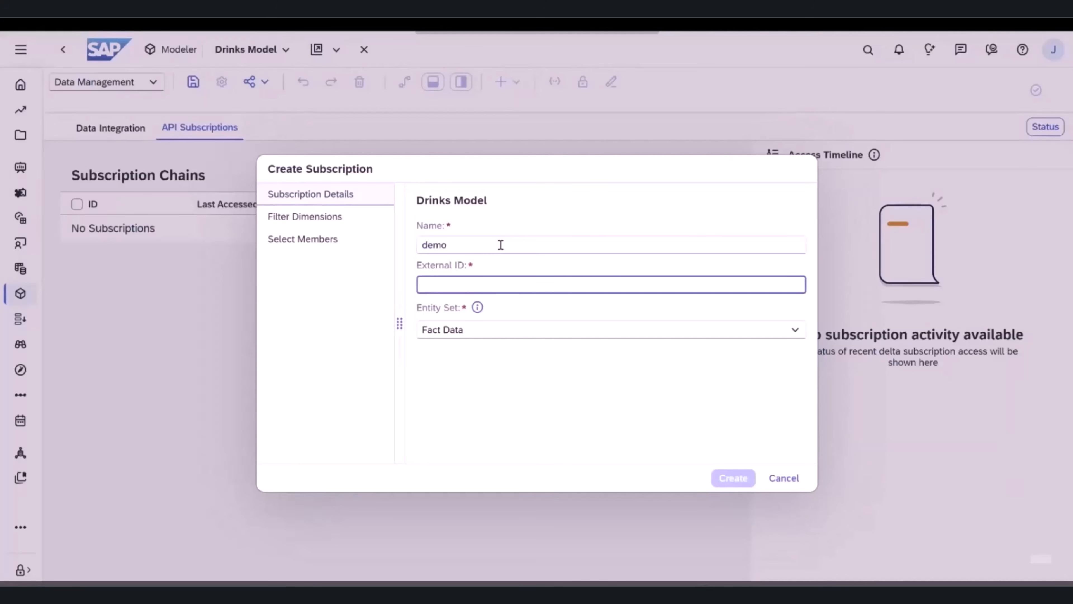
type("demo")
left_click(713, 484)
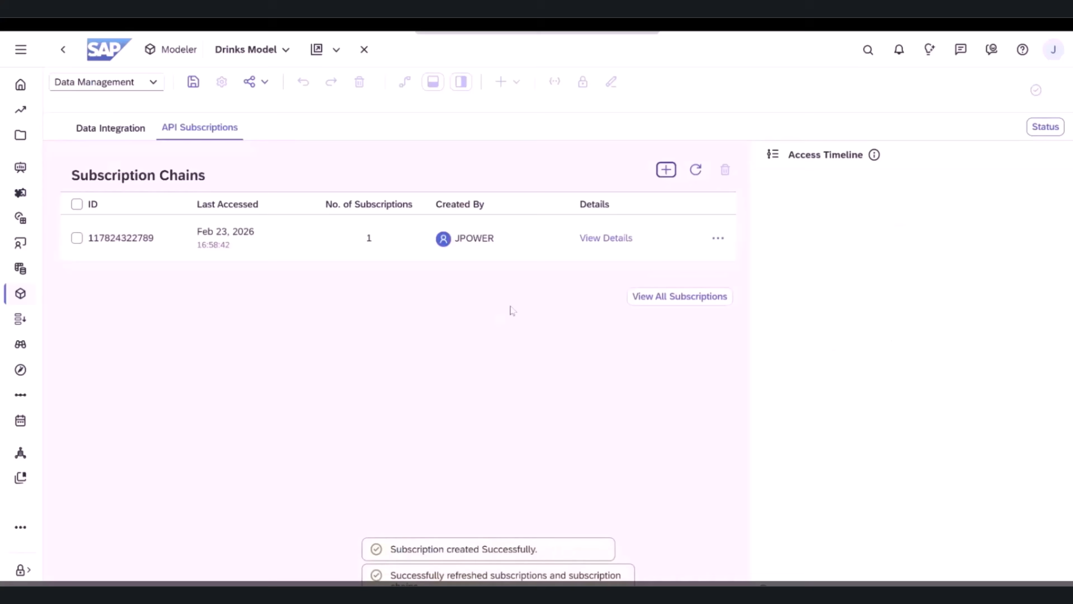
left_click(627, 238)
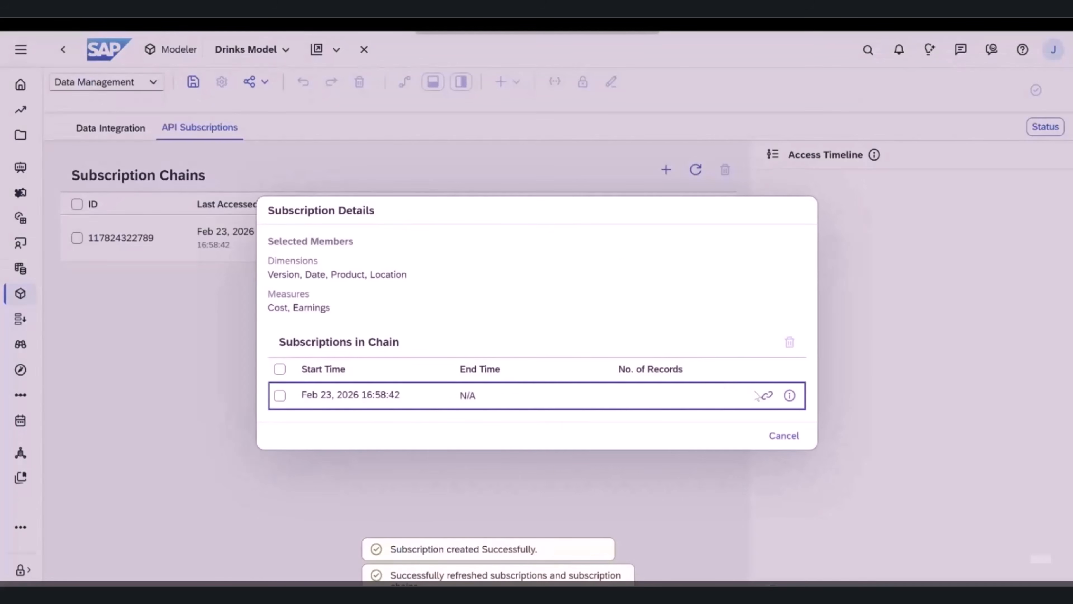
left_click(767, 396)
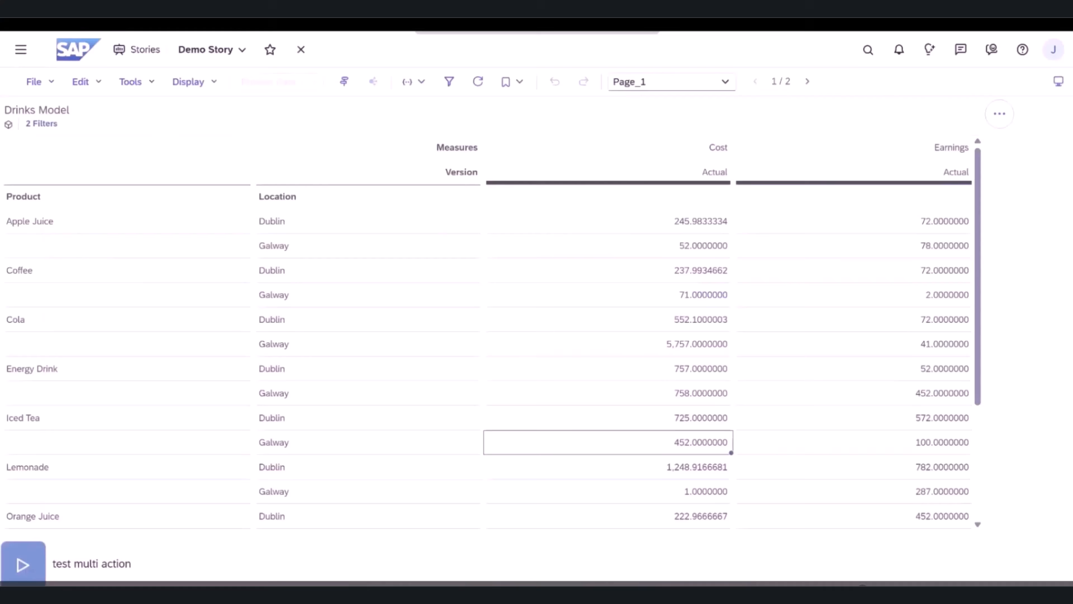
- In Demo Story, set Cost for Cola Galway to 787, Energy Drink Dublin to 858 and Energy Drink Galway to 78578, and publish the data
left_click(640, 353)
type("787")
key("Return")
type("858")
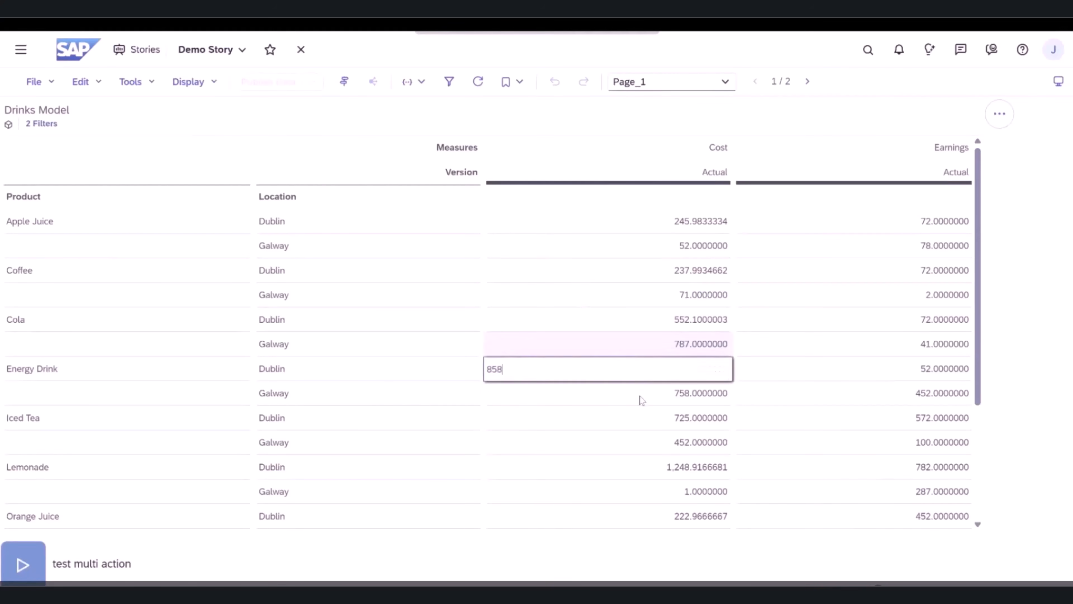
key("Return")
type("78578")
left_click(625, 301)
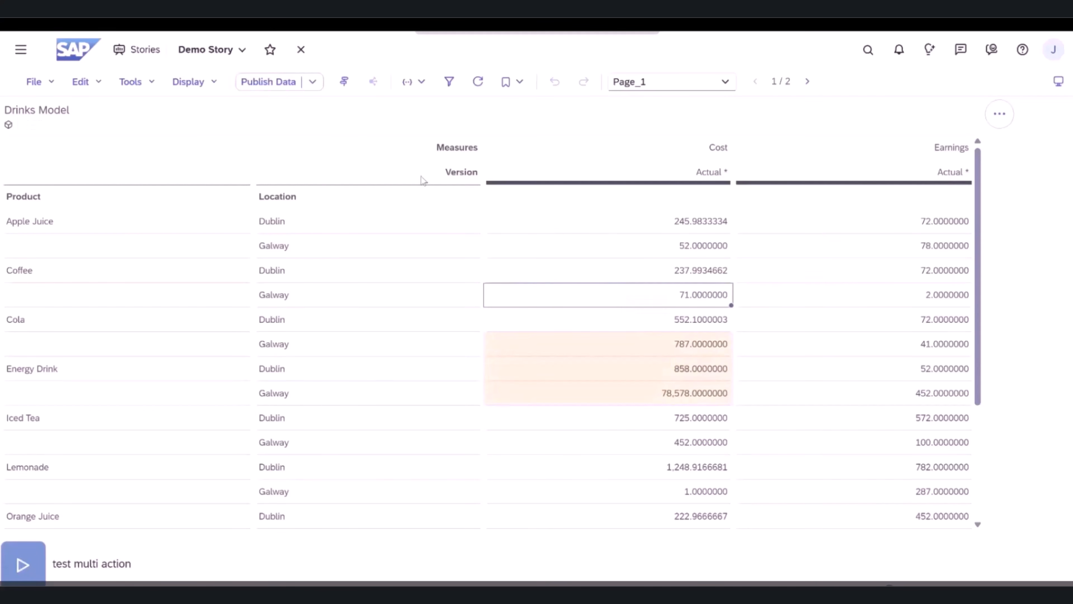
left_click(263, 83)
left_click(590, 365)
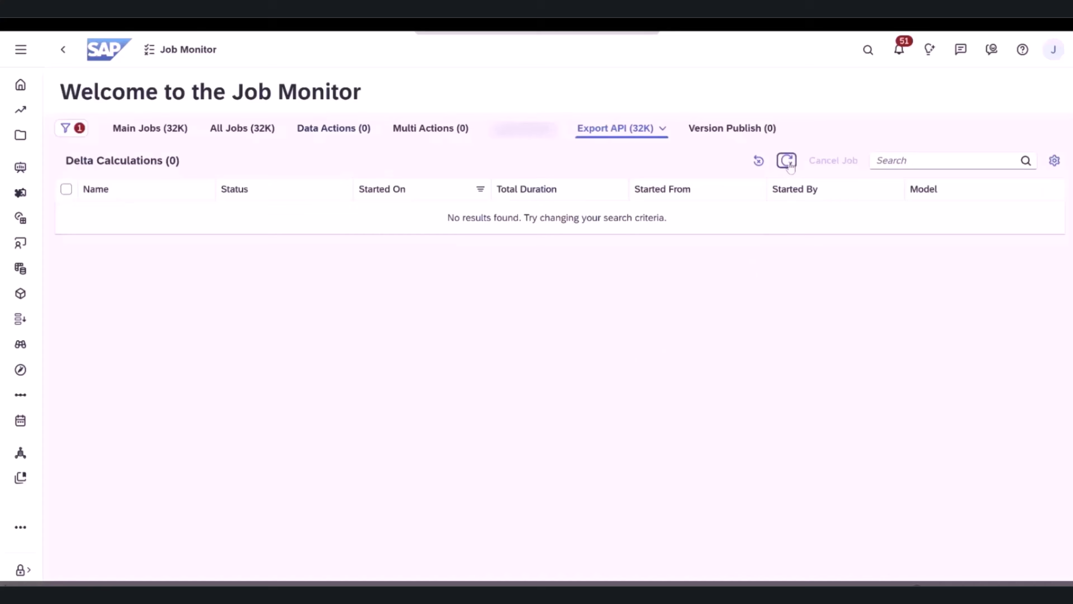
- Refresh the Delta Calculations list in the Job Monitor and examine the Fact Data Calculation job's status, steps and parameters in a widened details view
left_click(788, 162)
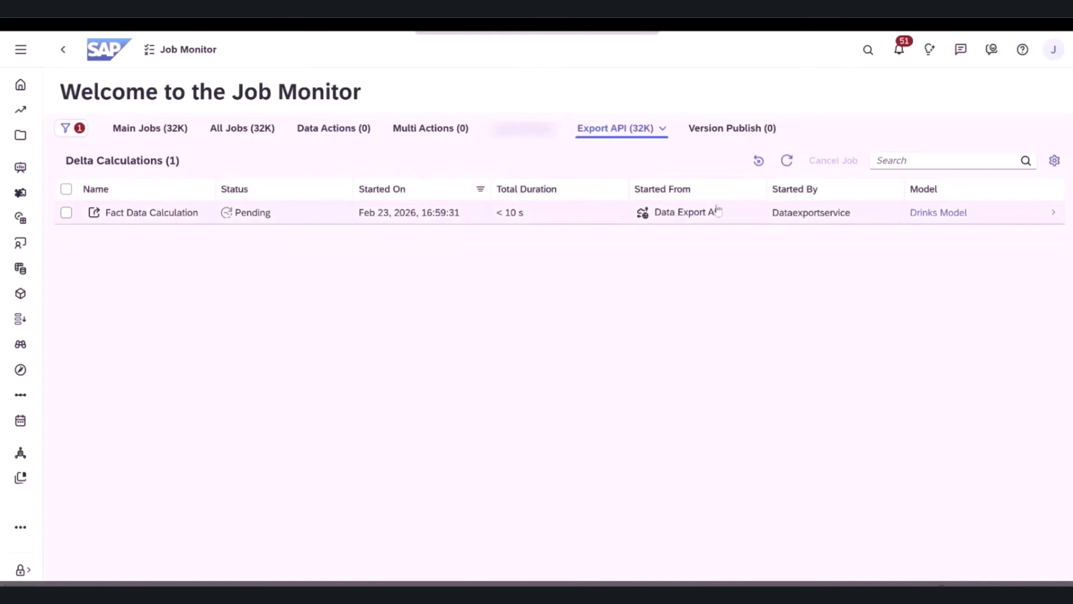
left_click(788, 163)
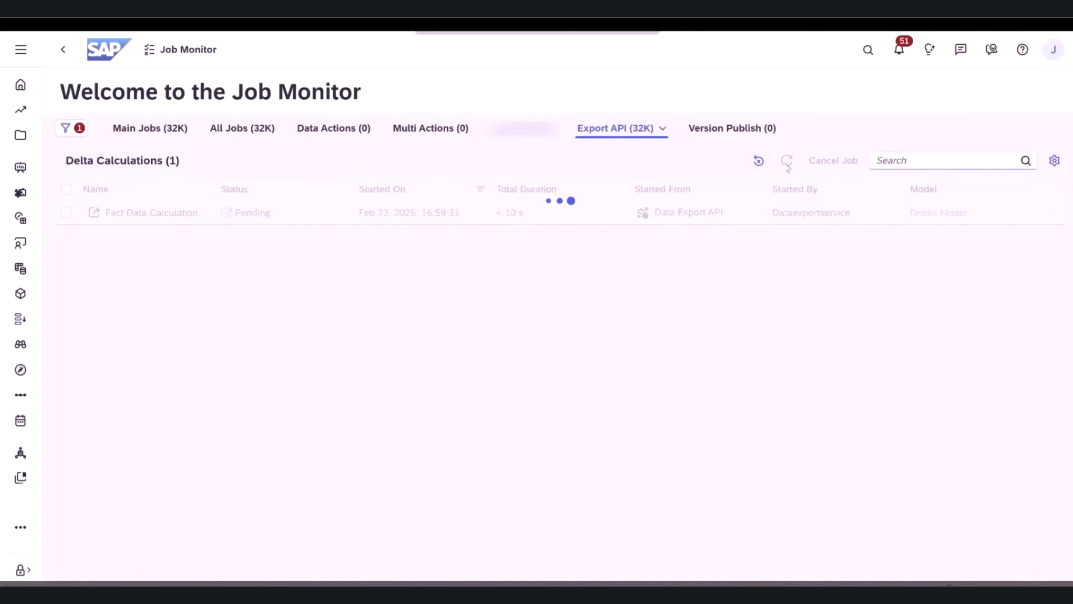
left_click(786, 162)
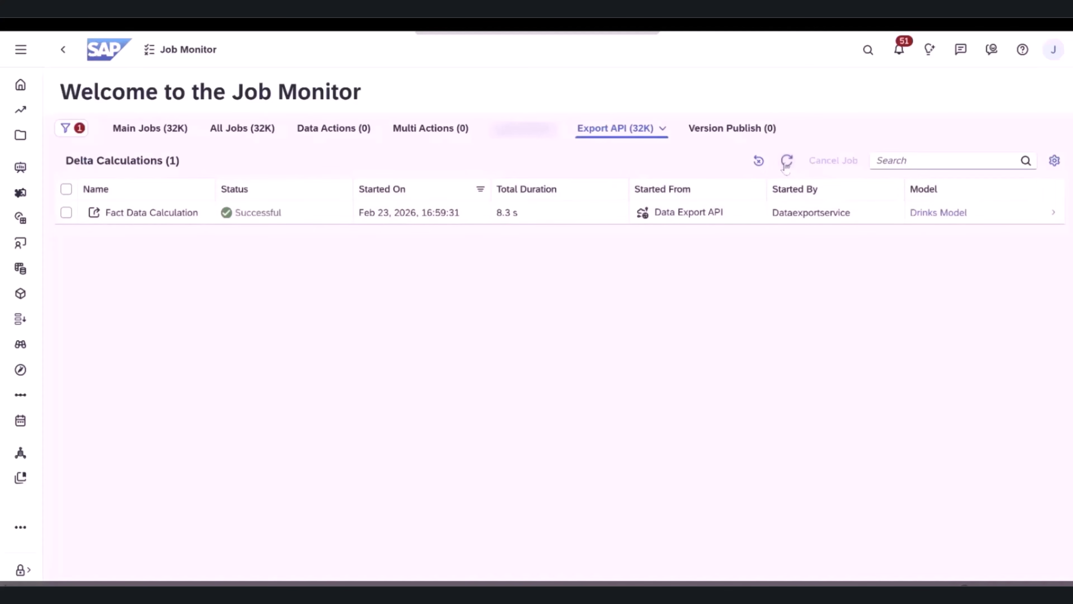
left_click(557, 217)
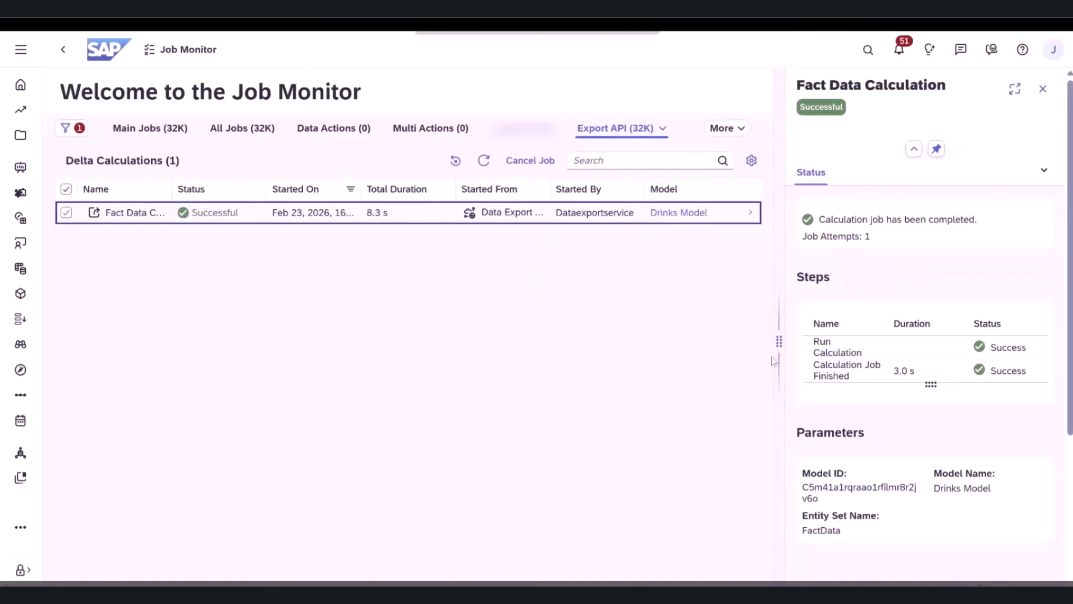
left_click_drag(777, 348, 707, 347)
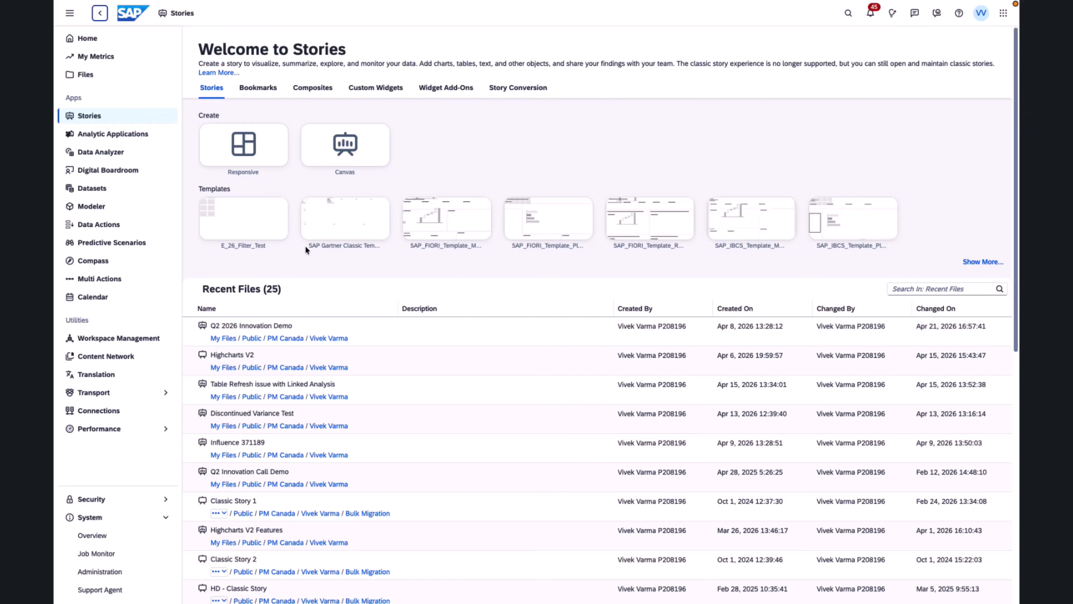
- Start a new story and add the JUSTASK_TCS_TECHNOLOGIE... model from the Favorites as its data source
left_click(345, 163)
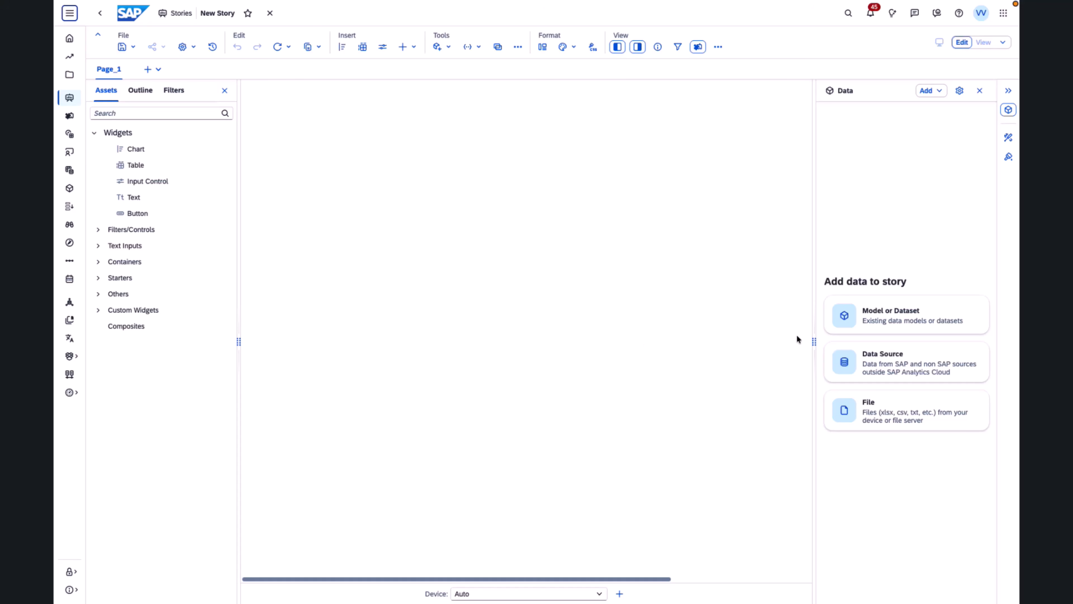
left_click(870, 313)
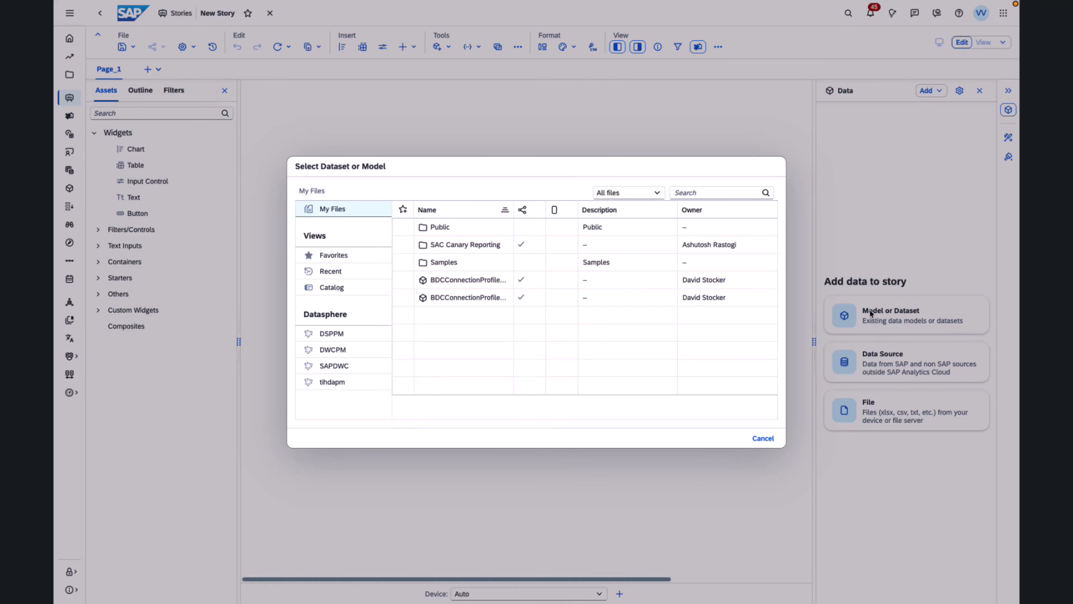
left_click(357, 264)
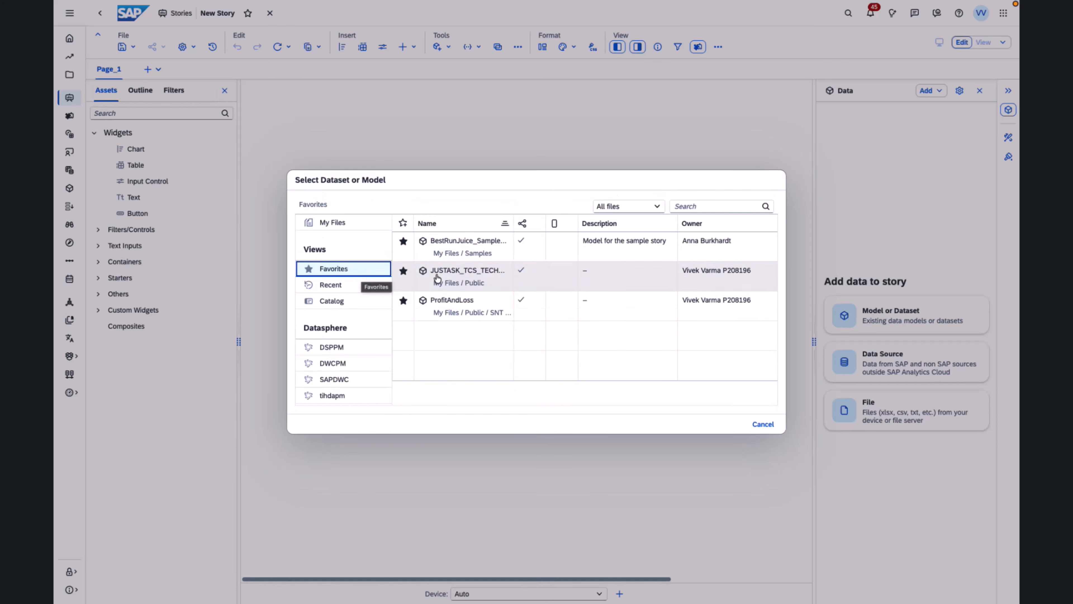
left_click(448, 277)
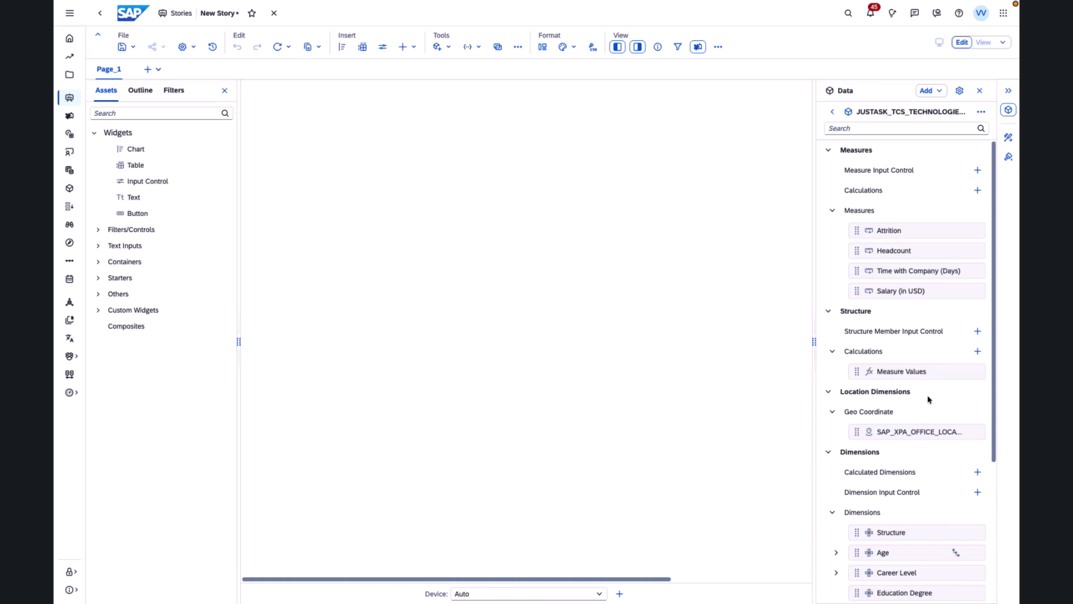
left_click(983, 111)
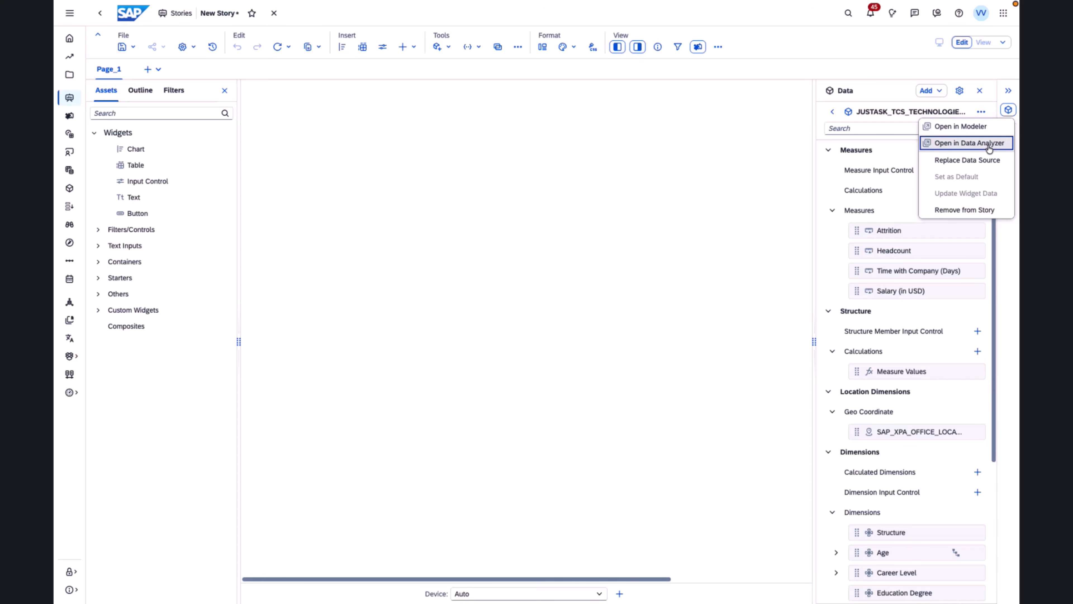
left_click(900, 158)
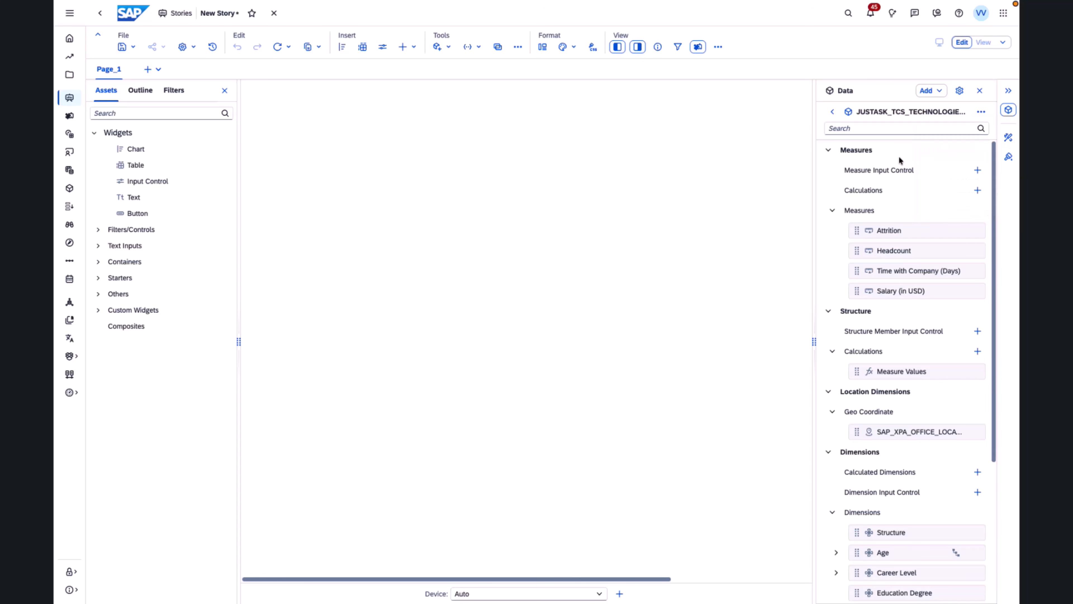
- Display the model's measures and dimensions by ID, switch them to ID and Description, and widen the data list to fit full names
left_click(960, 90)
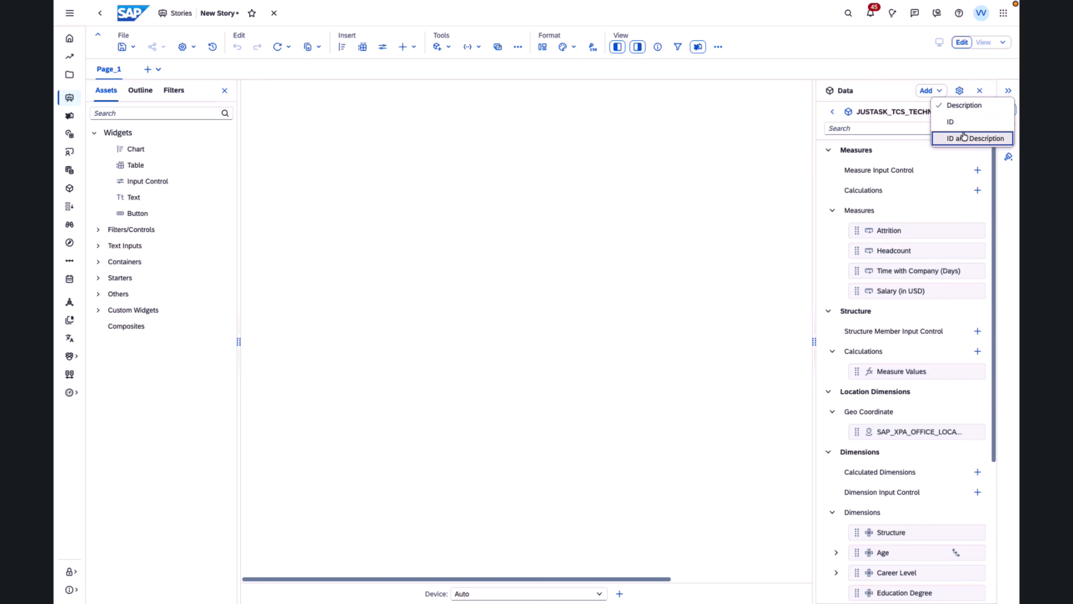
left_click(965, 121)
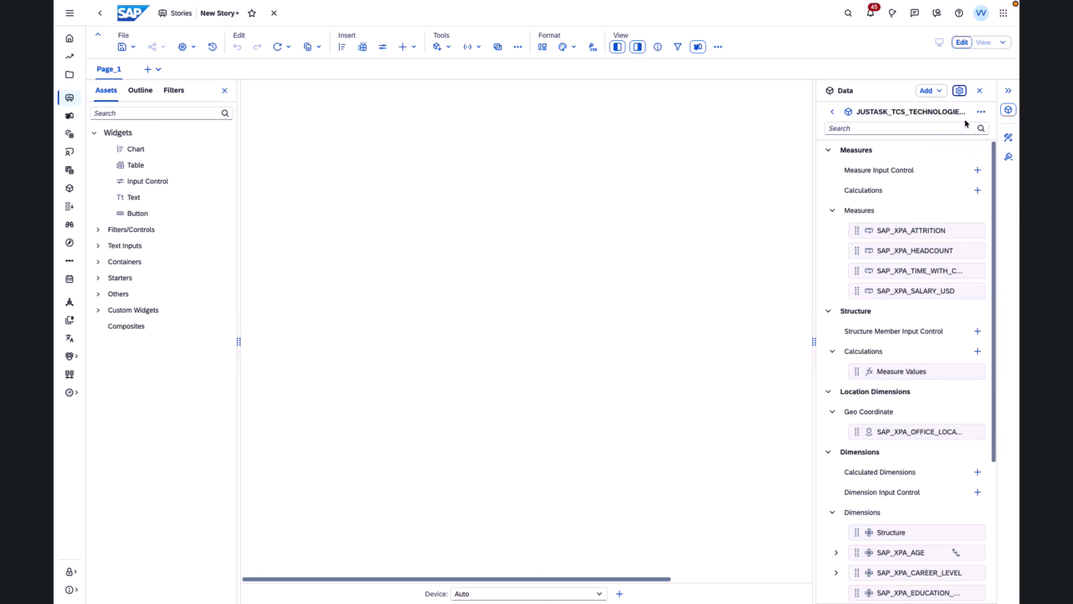
left_click(959, 91)
left_click(975, 136)
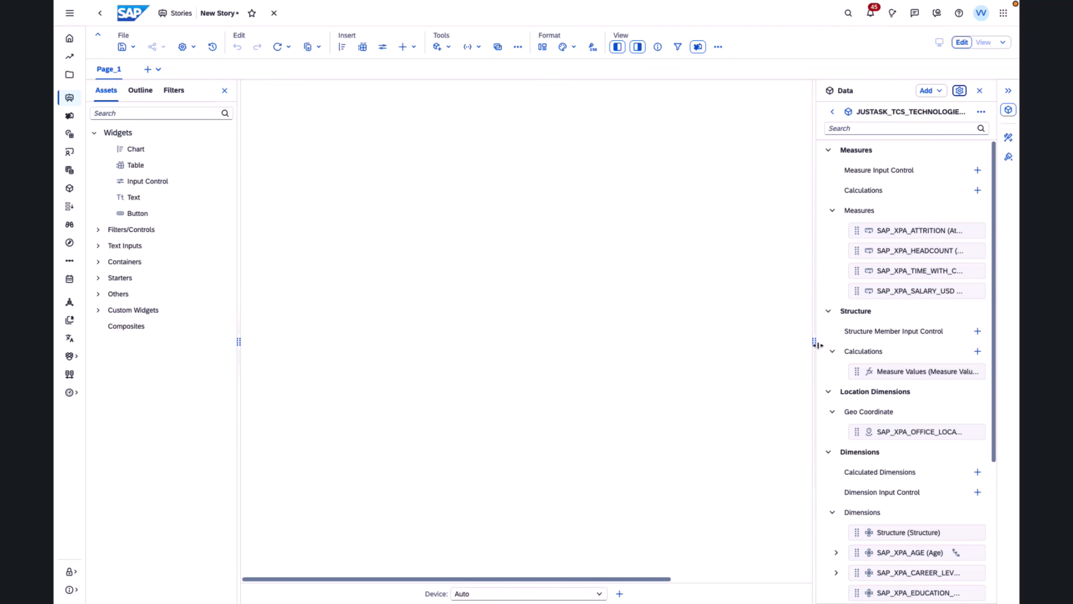
left_click_drag(817, 345, 642, 359)
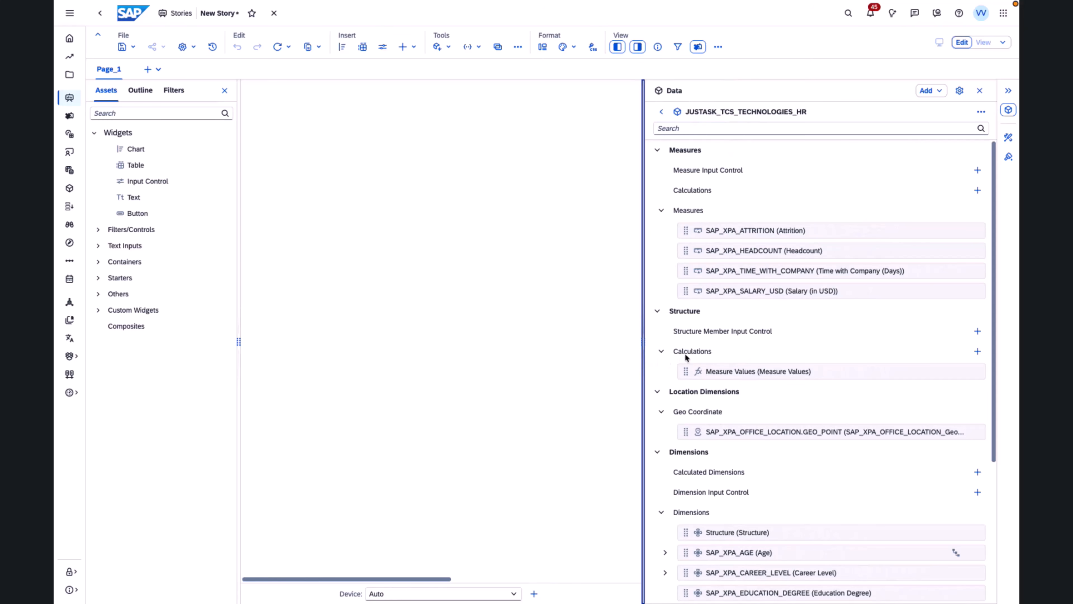
- Add the BestRunJuice_SampleModel from the Favorites to the story as another model
left_click(942, 91)
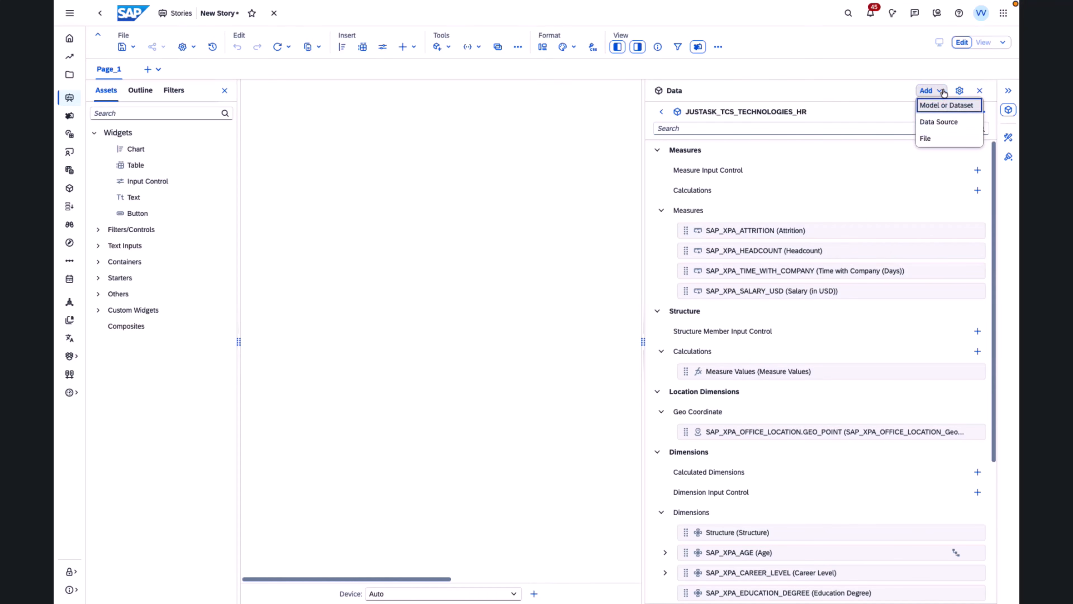
left_click(949, 105)
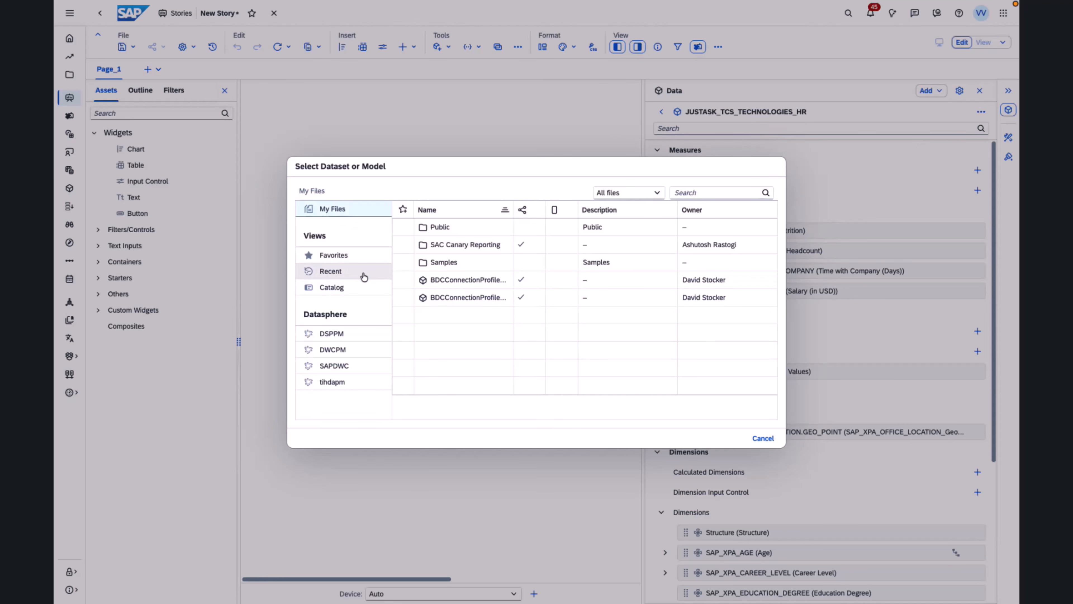
left_click(350, 256)
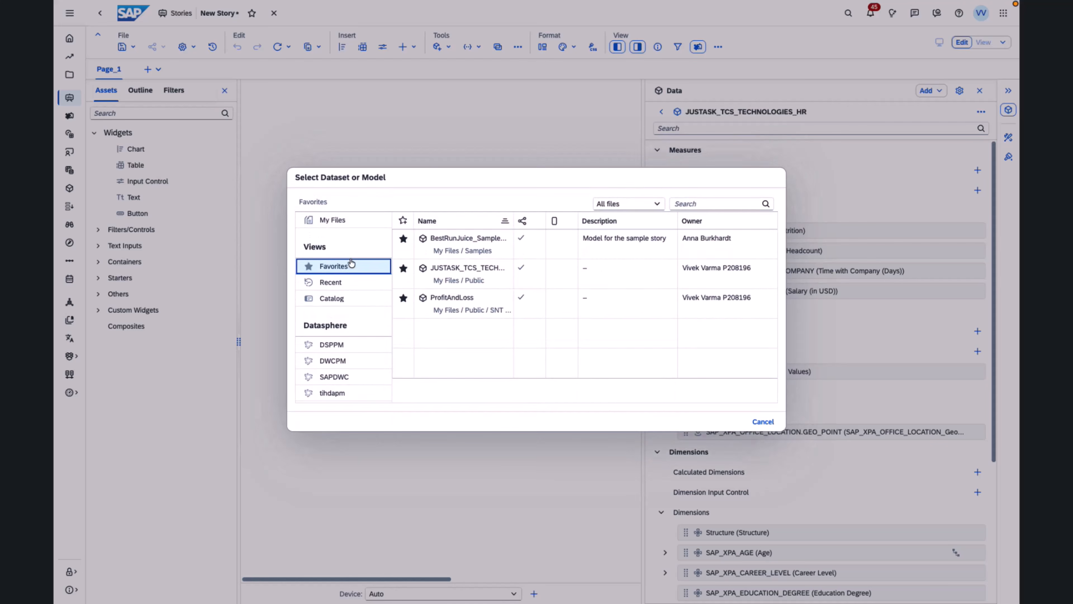
left_click(451, 249)
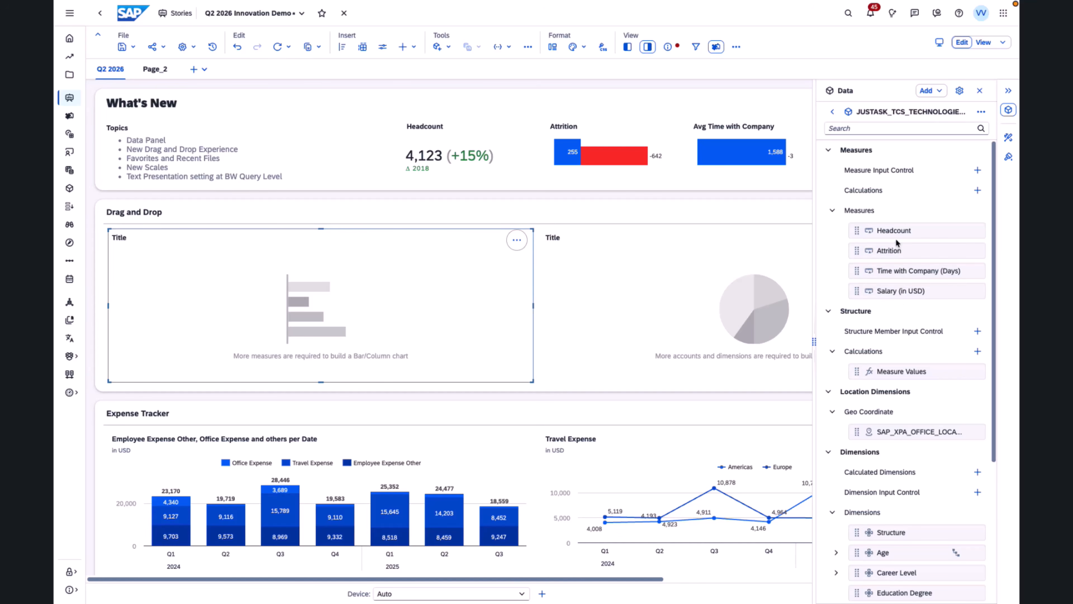
- Fill the empty bar chart in the Drag and Drop section of Q2 2026 Innovation Demo with the Headcount measure and Career Level dimension
left_click_drag(878, 231, 413, 351)
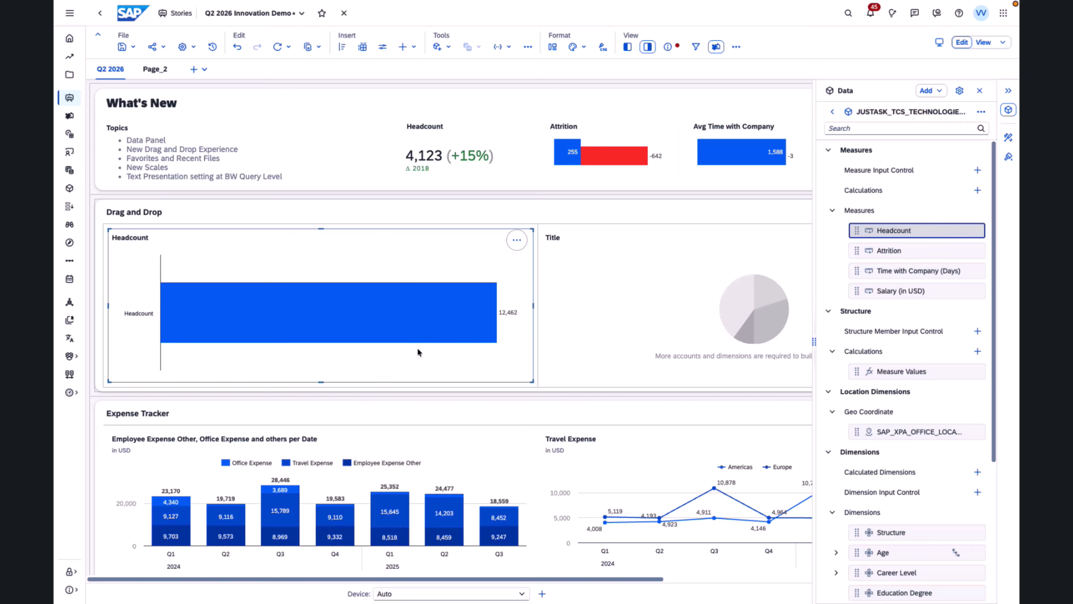
left_click(913, 575)
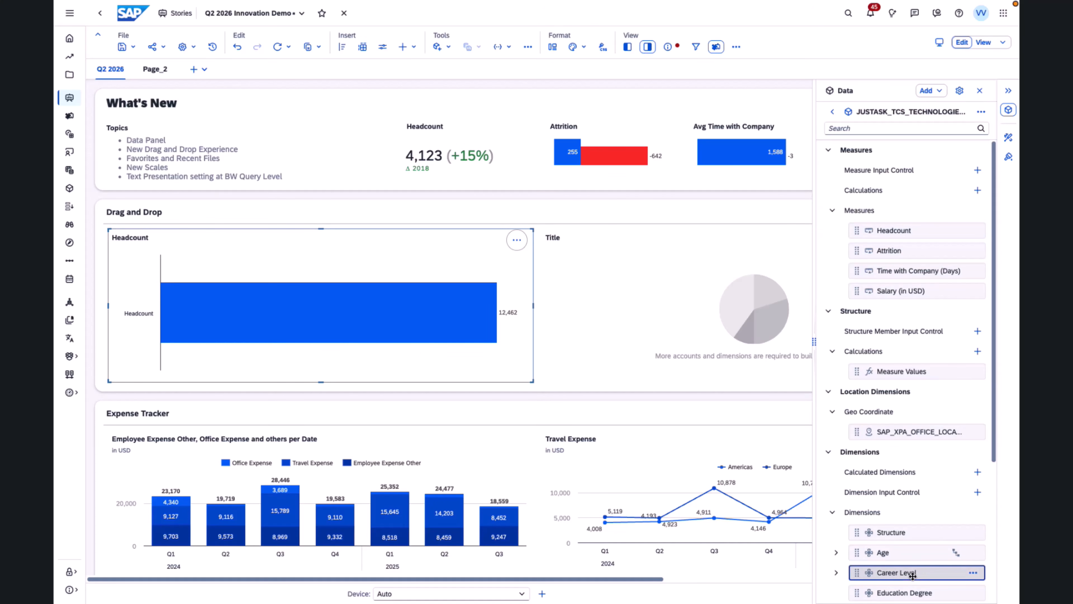
left_click_drag(913, 575, 213, 291)
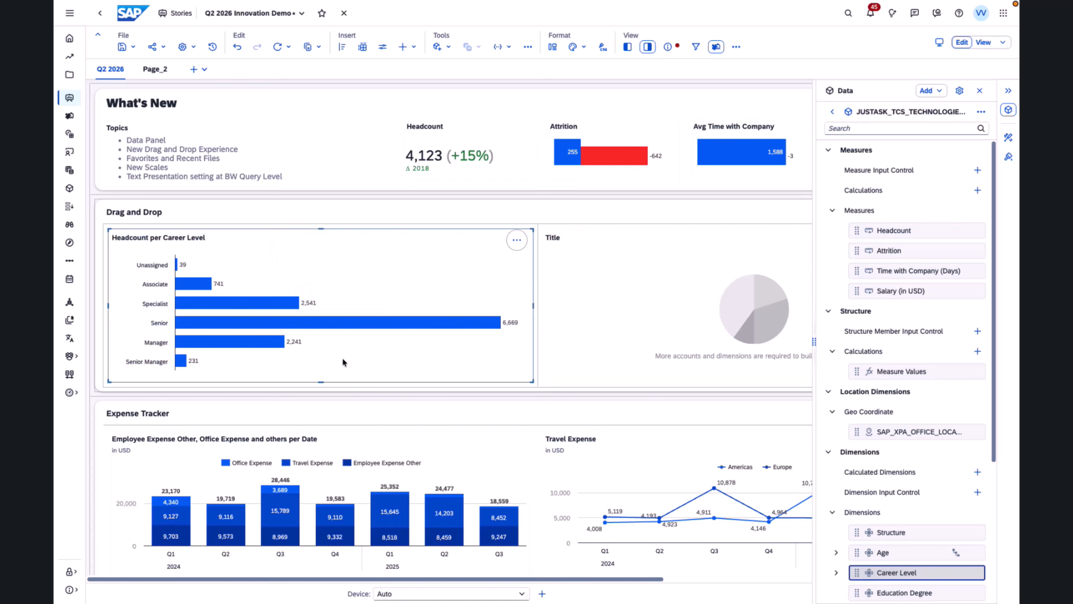
left_click(403, 371)
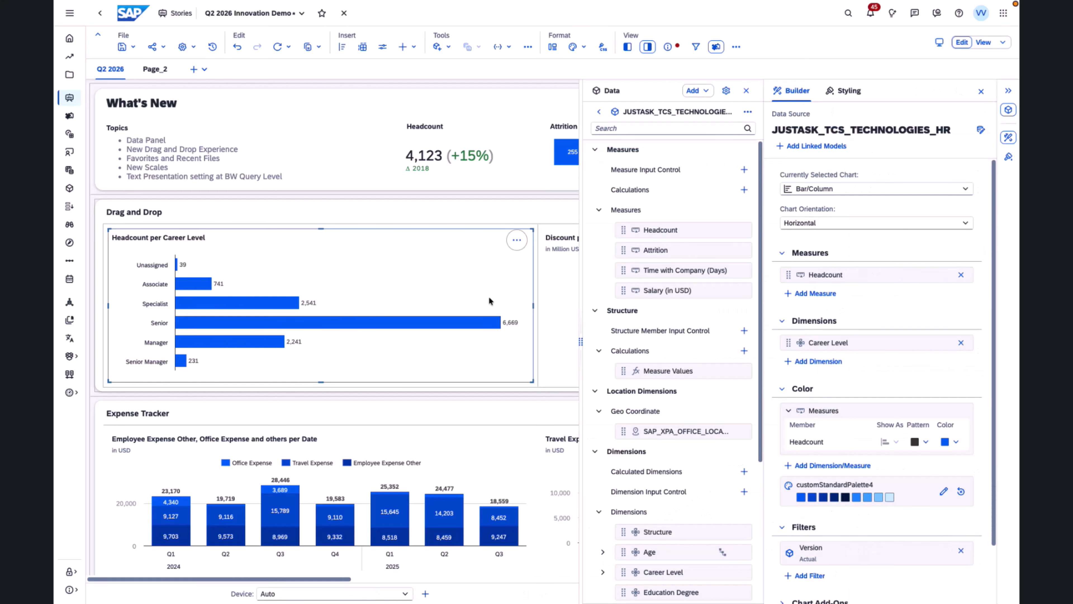
- Add Gross Margin from BestRunJuice_SampleModel to the Headcount per Career Level chart, accepting the data source change and chart reset
left_click(599, 113)
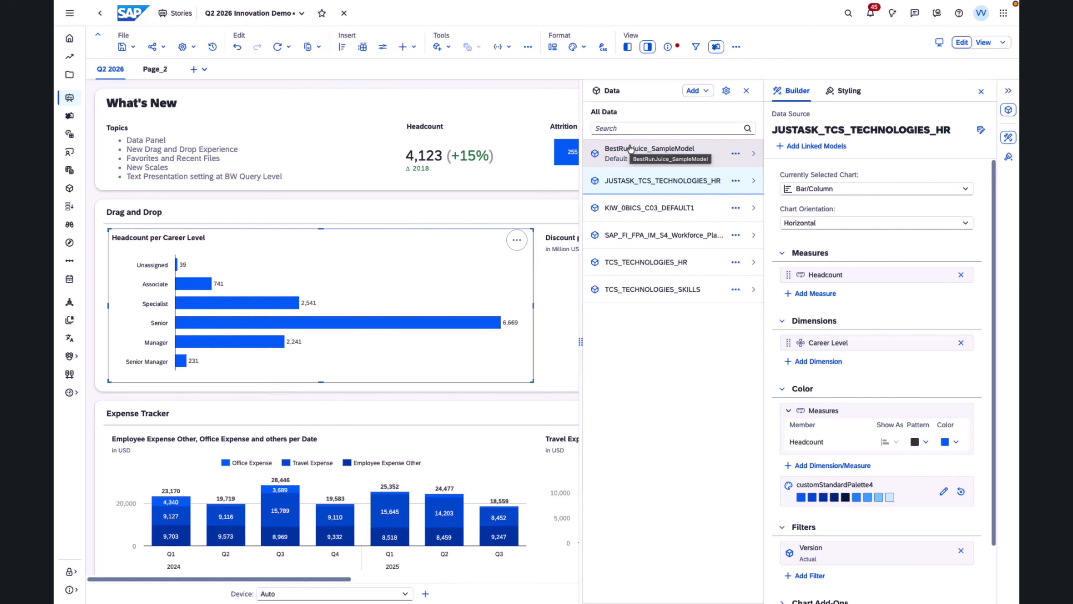
left_click(631, 148)
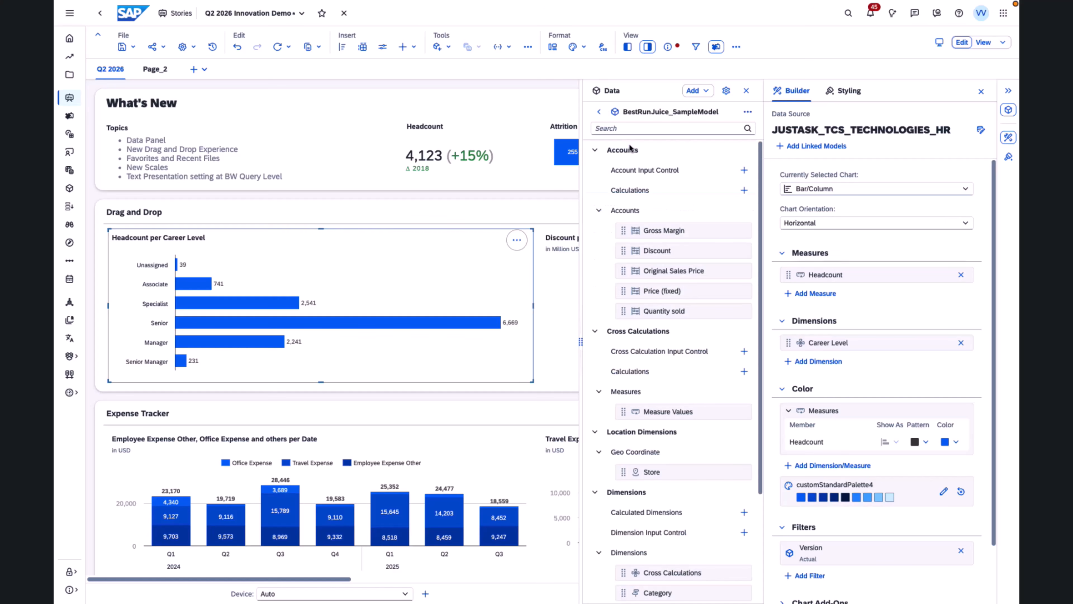
left_click(670, 230)
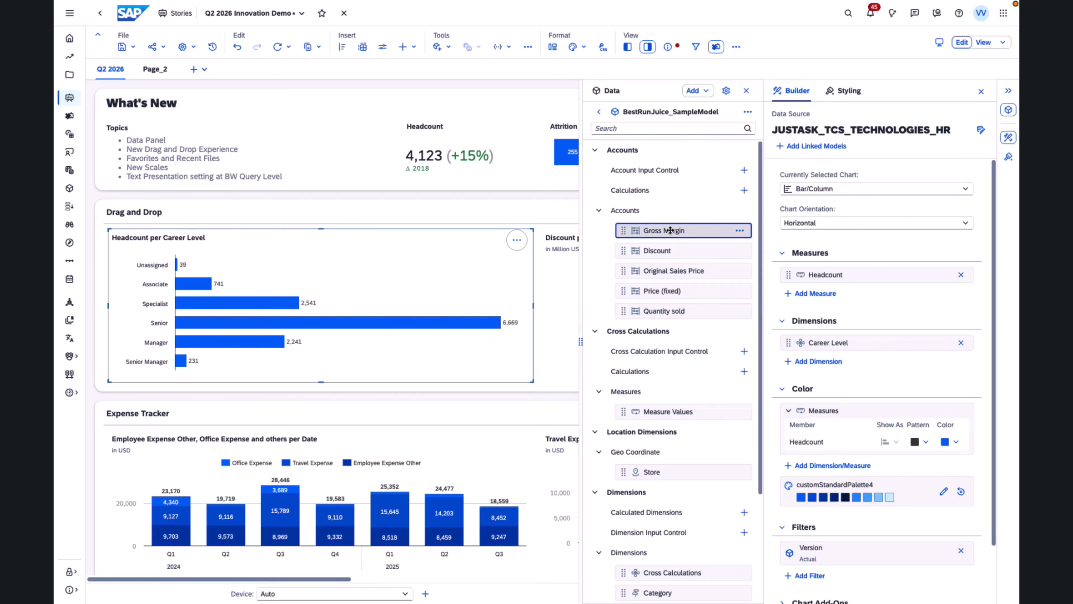
left_click_drag(670, 230, 334, 349)
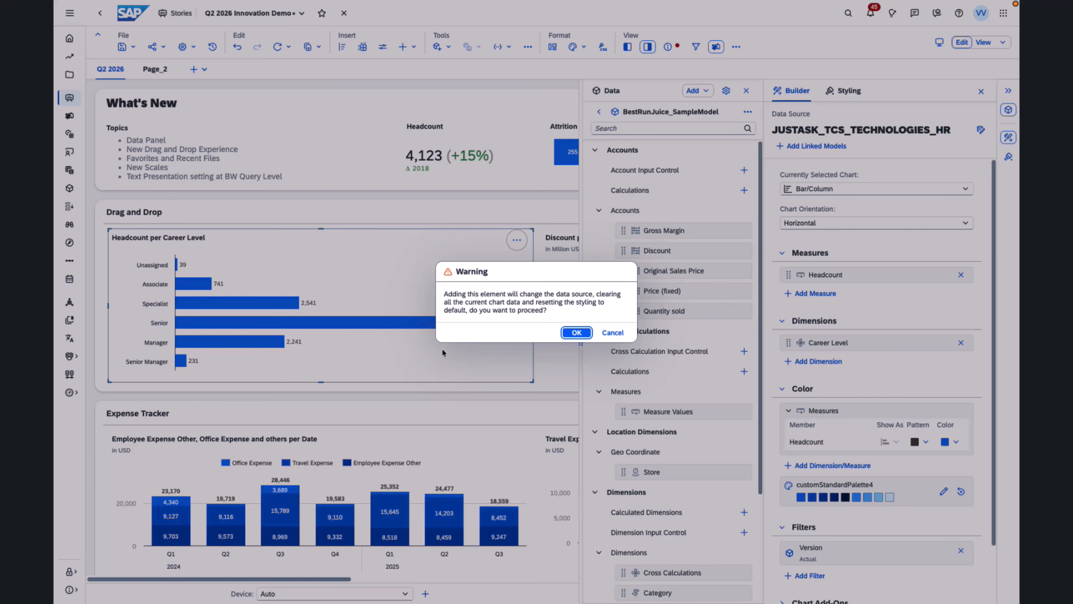
left_click(571, 335)
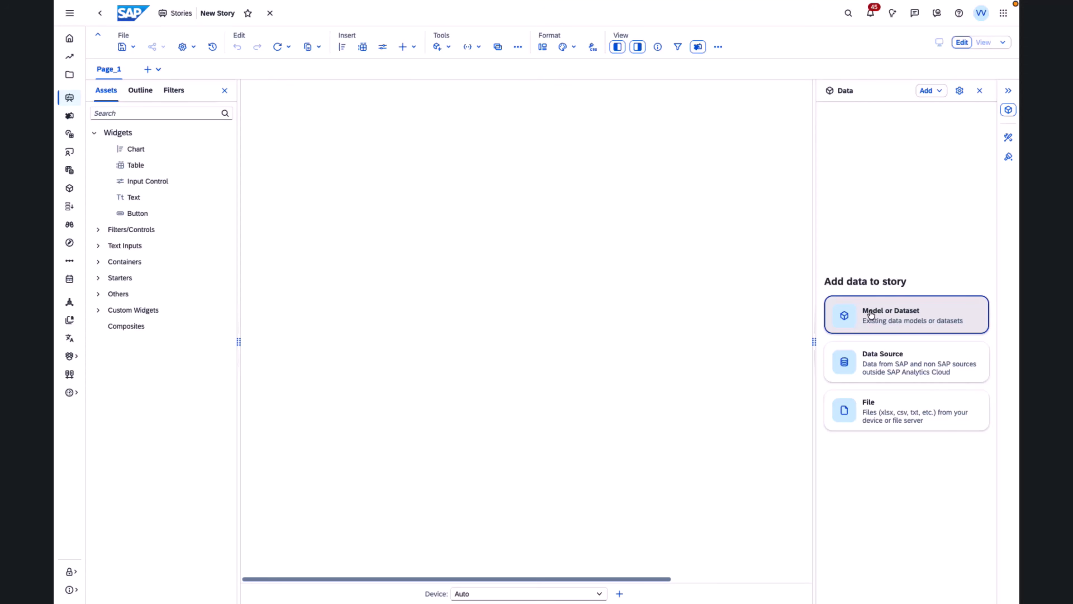
- Start adding an existing model or dataset to the new story
left_click(870, 313)
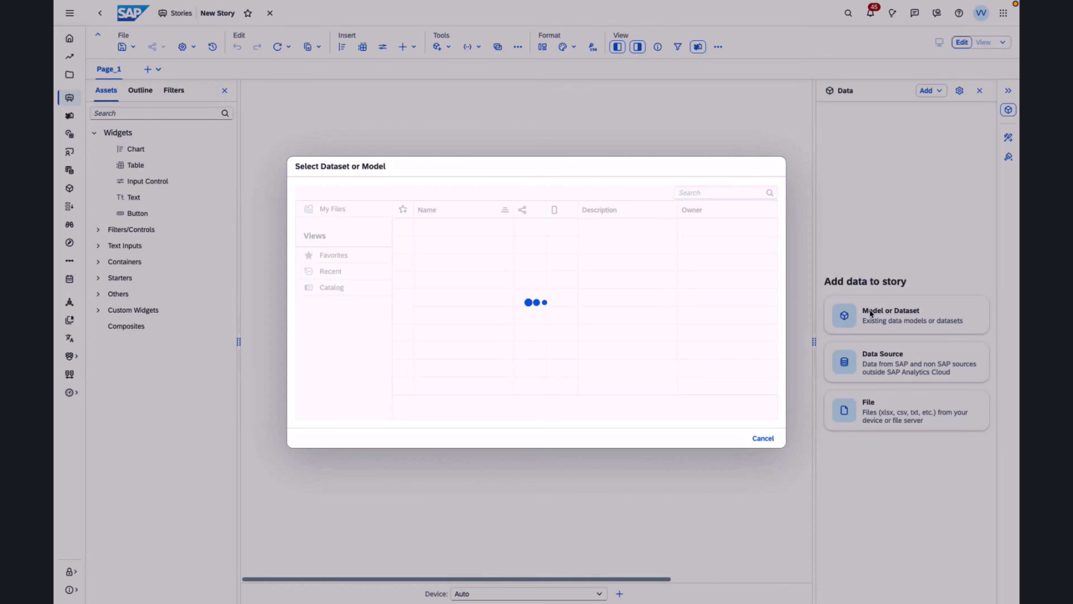